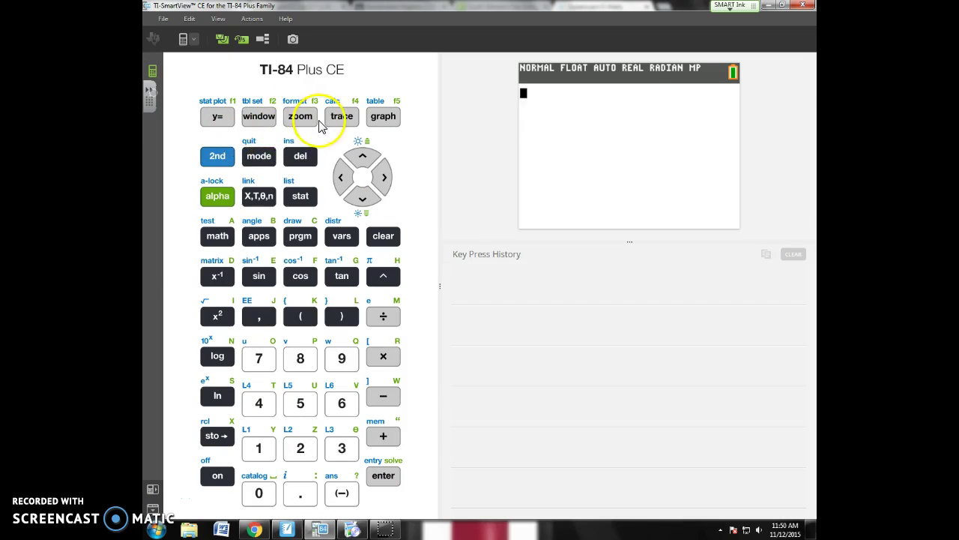
Step: Show the Y= function editor with Y1=-5X²+3X-20
click(217, 116)
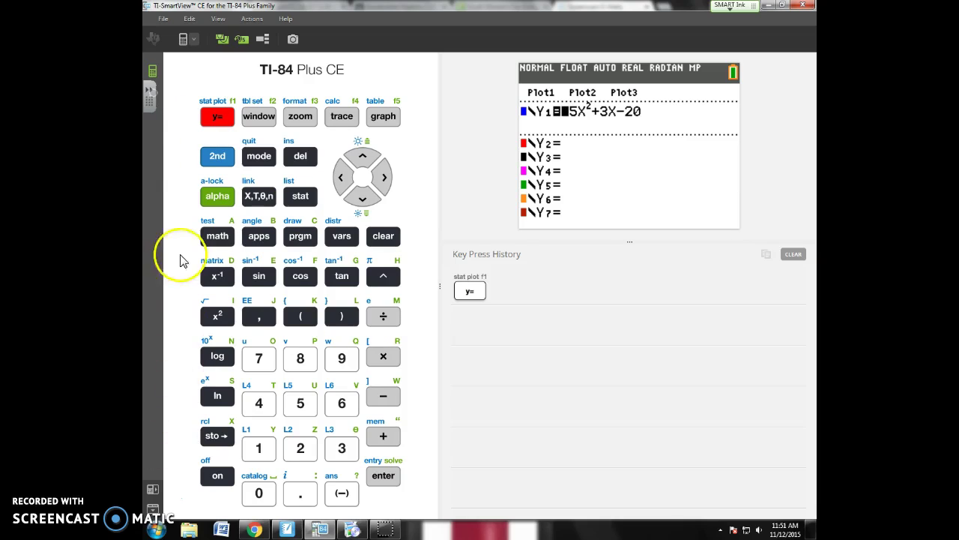
Step: Apply ZStandard to graph in the standard window, then bring the ZOOM menu back
click(294, 116)
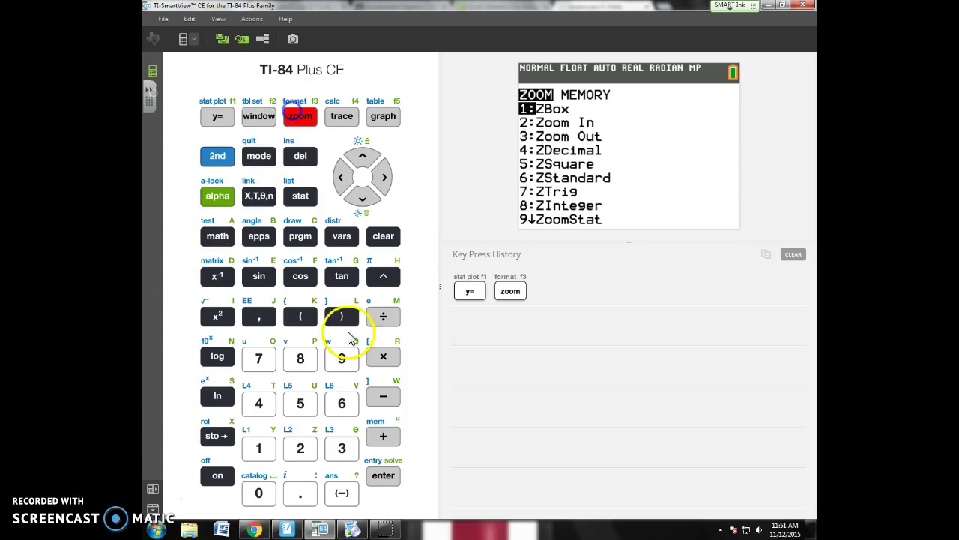
click(344, 404)
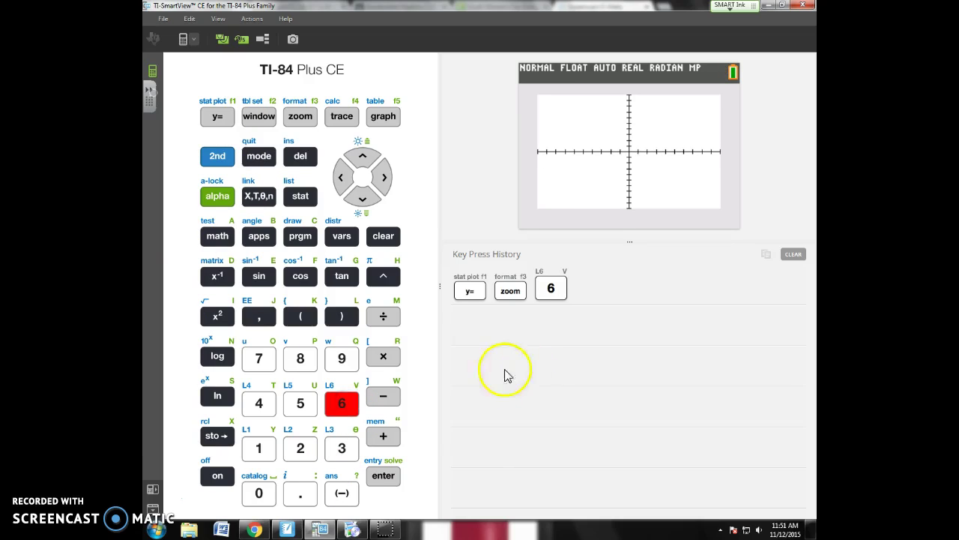
click(296, 126)
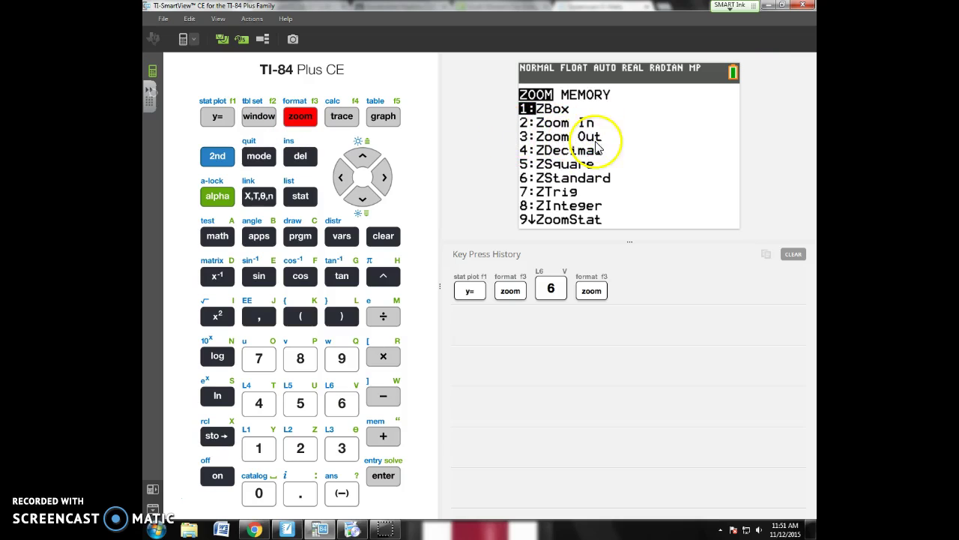
Step: Change Xmax to 20 and Ymax to 20 in WINDOW, then regraph
click(259, 116)
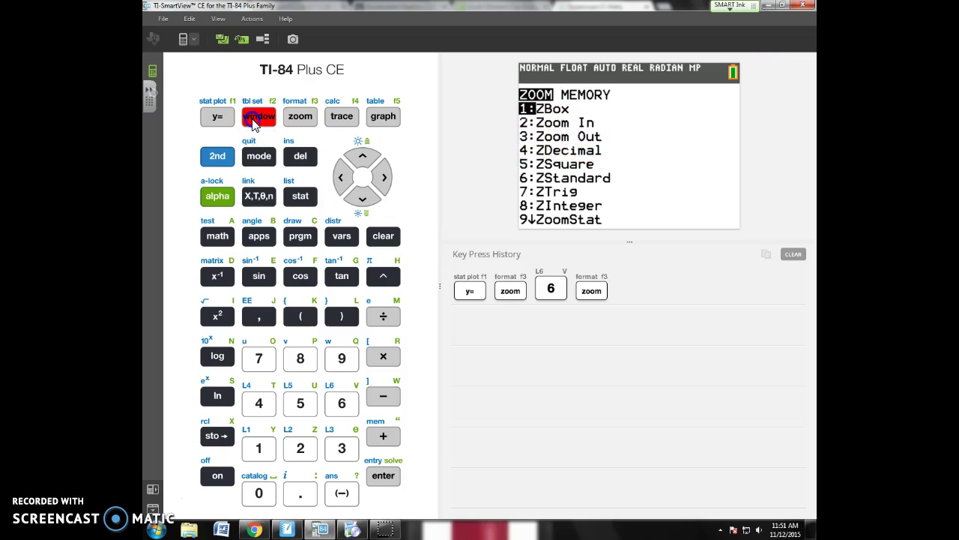
click(360, 196)
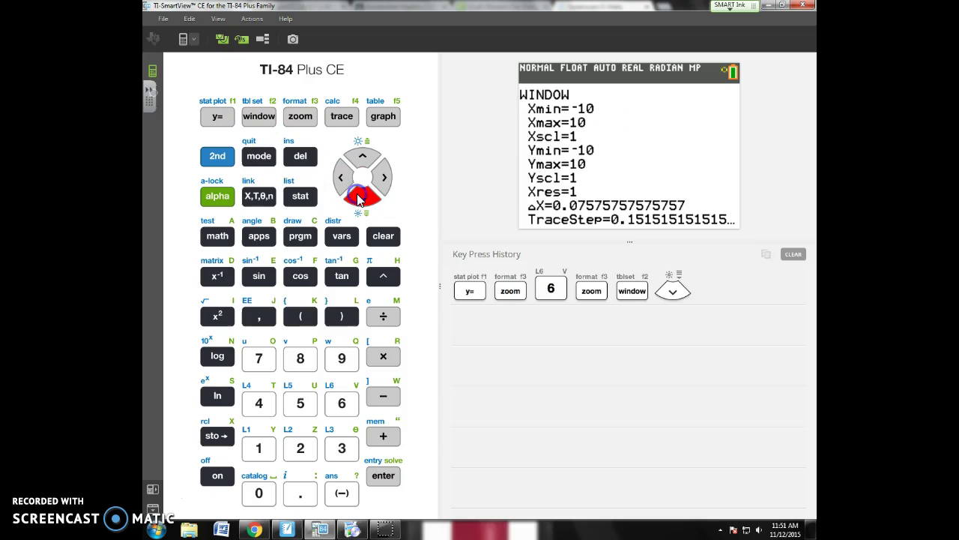
click(300, 448)
click(259, 493)
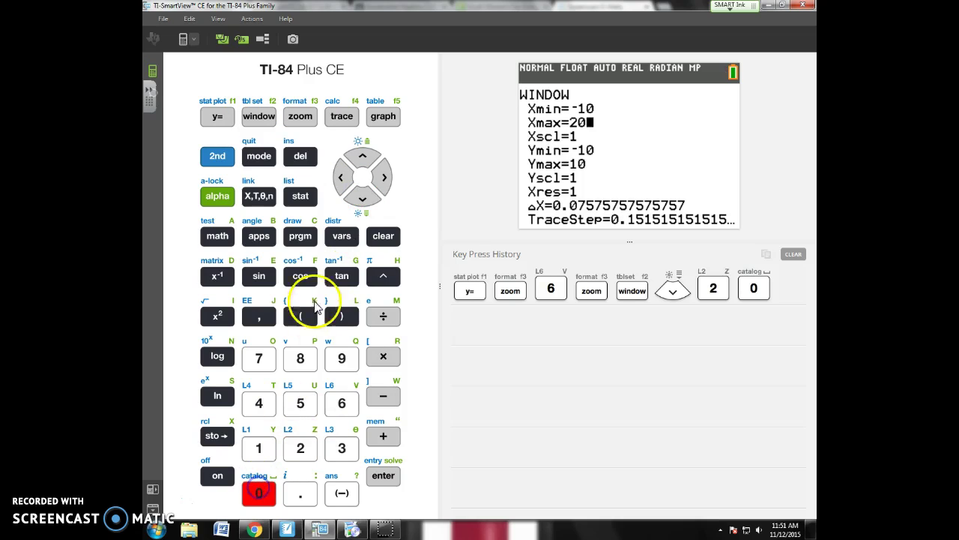
click(367, 199)
click(368, 200)
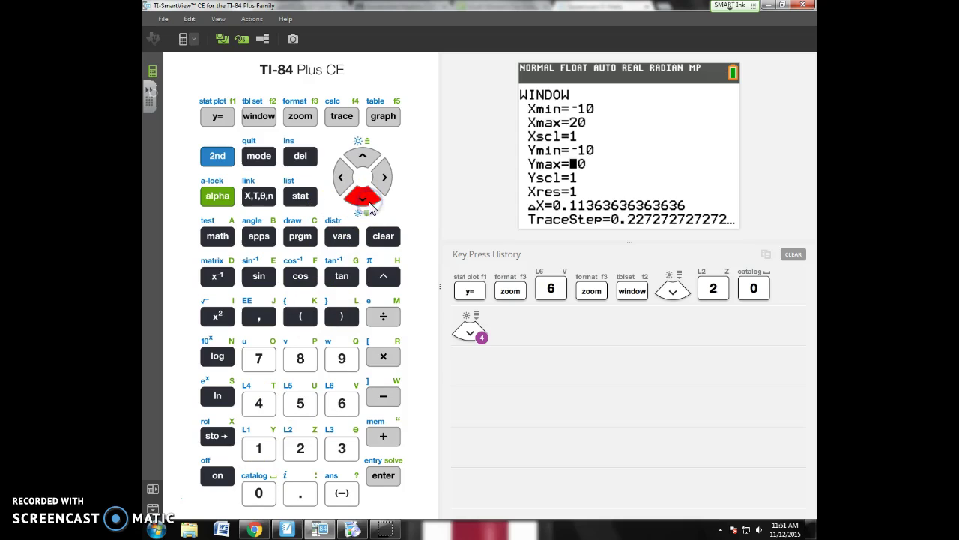
click(300, 447)
click(258, 492)
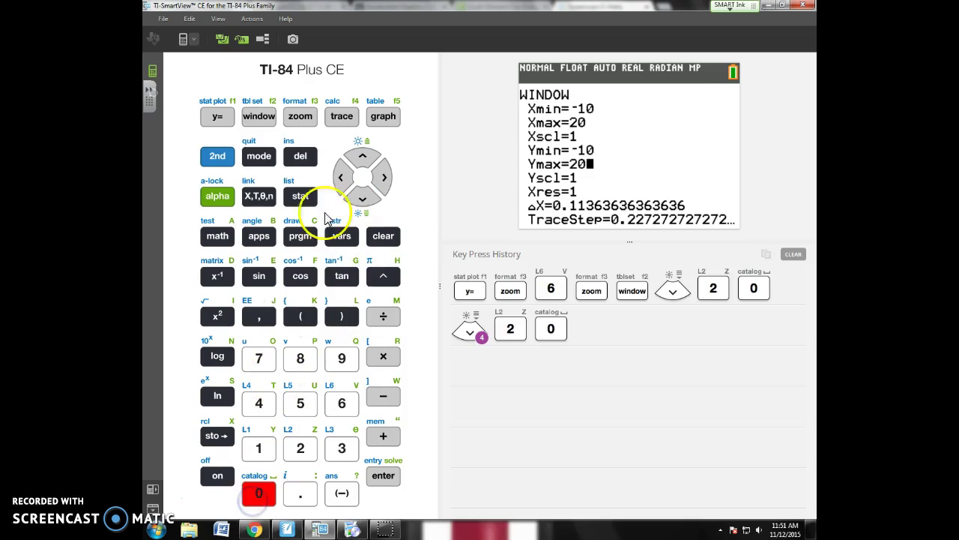
click(383, 116)
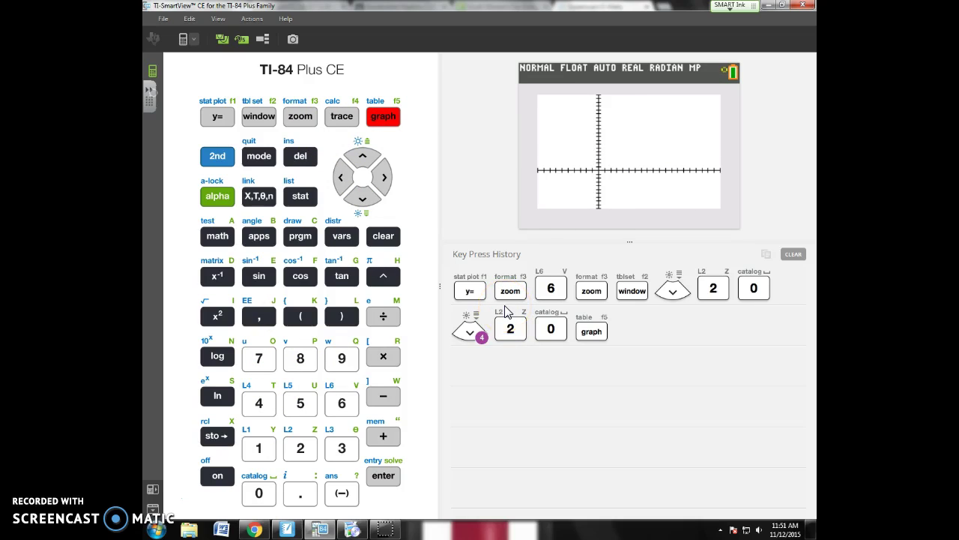
Step: Set Xmin to -100, Xmax to 100 and Xscl to 10 in WINDOW
click(259, 117)
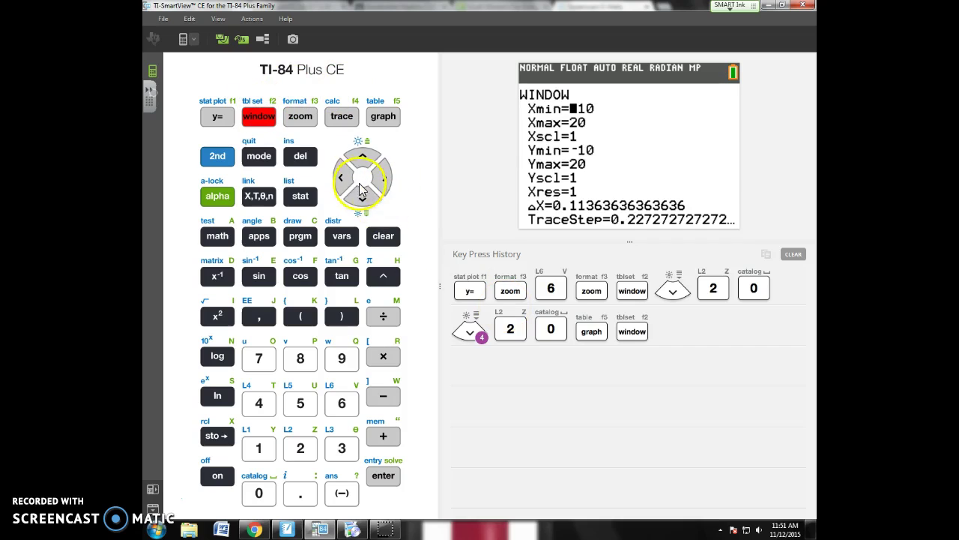
click(339, 494)
click(258, 448)
click(259, 492)
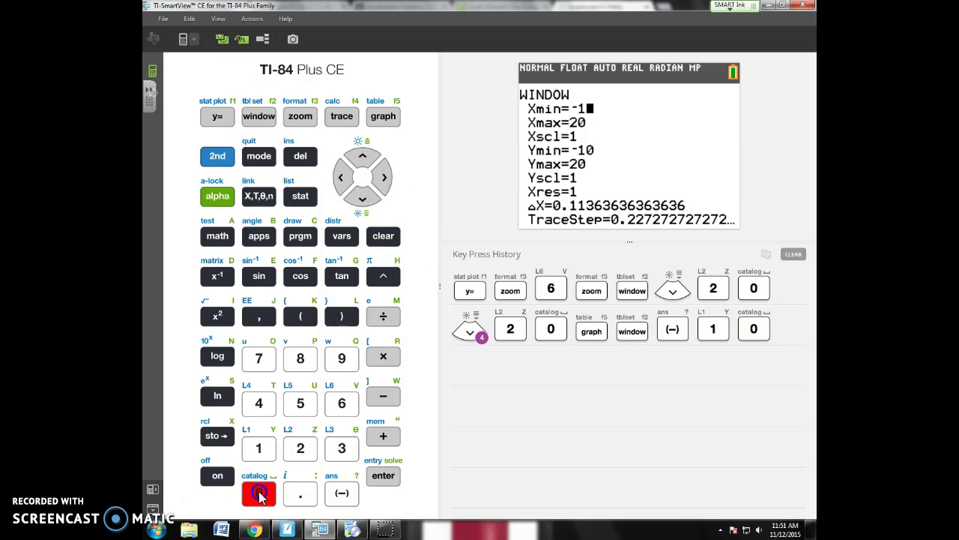
click(259, 492)
click(363, 197)
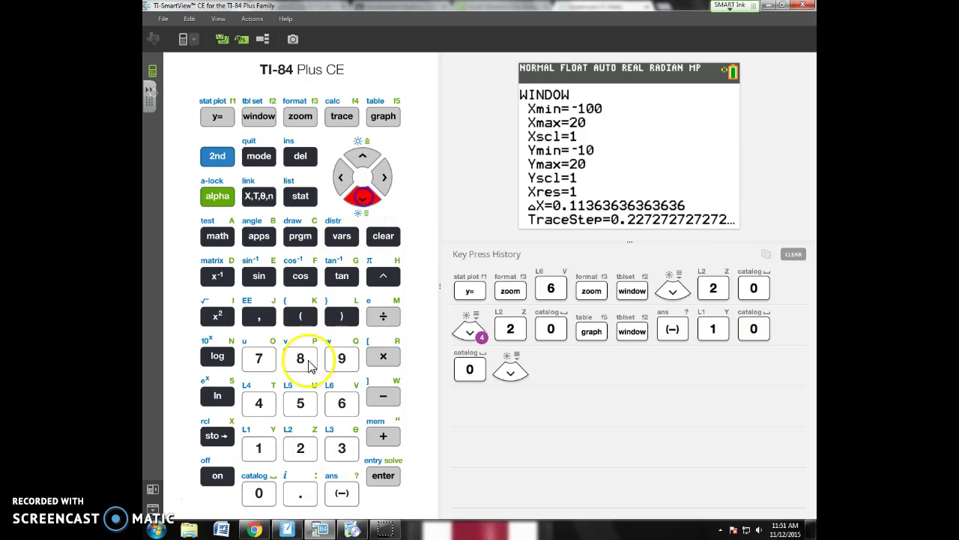
click(259, 448)
click(258, 493)
click(259, 492)
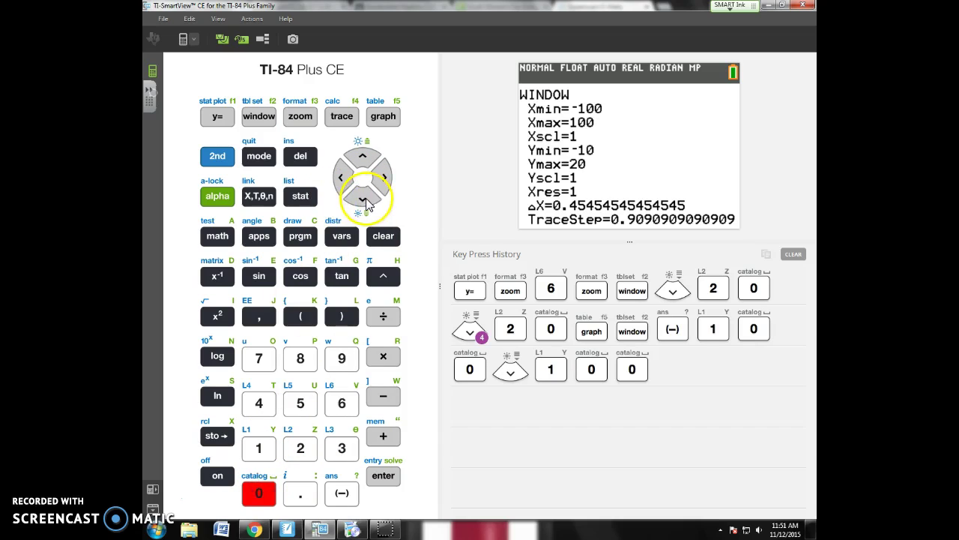
click(364, 199)
click(366, 199)
click(363, 156)
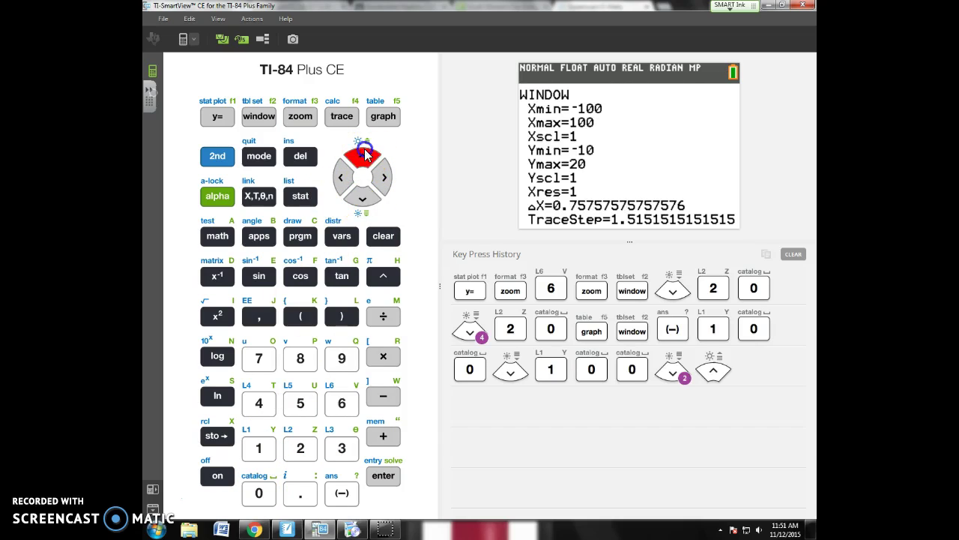
click(264, 448)
click(259, 492)
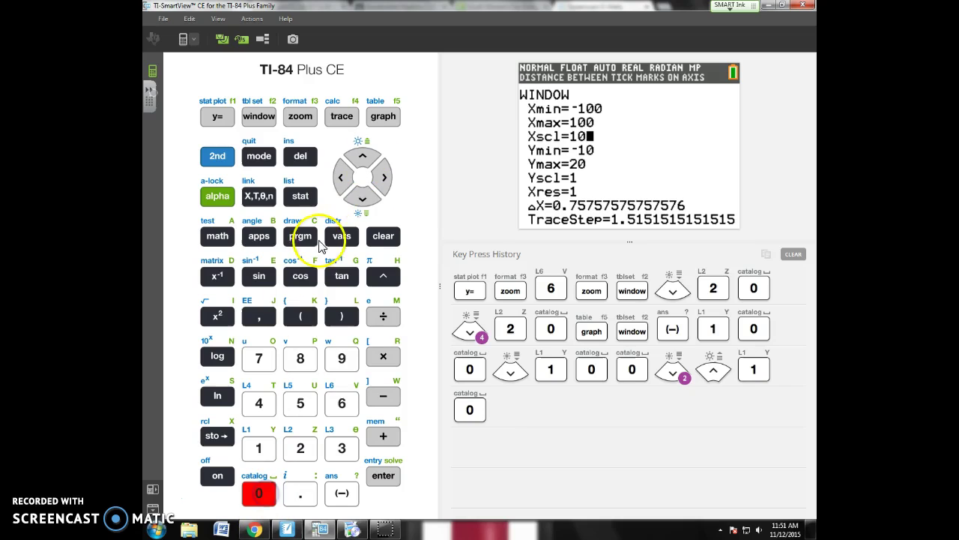
Step: Set Ymin to -100 and Ymax to 100, then graph the downward parabola
click(358, 203)
click(342, 493)
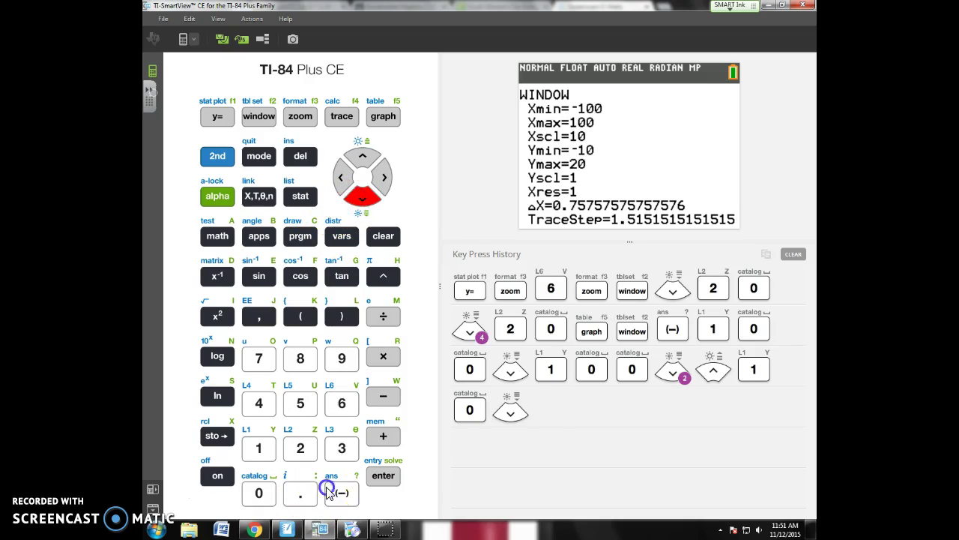
click(262, 448)
click(259, 492)
click(259, 492)
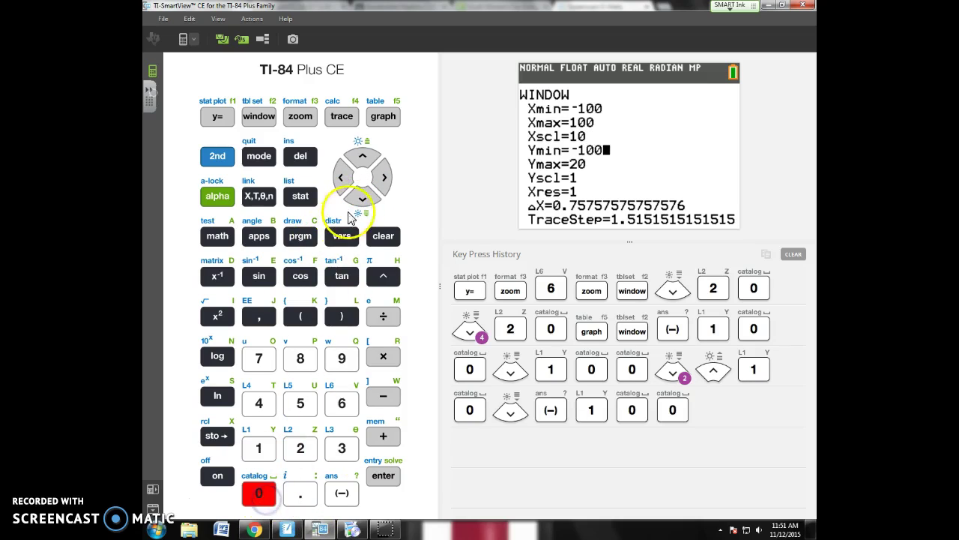
click(363, 197)
click(258, 448)
click(259, 492)
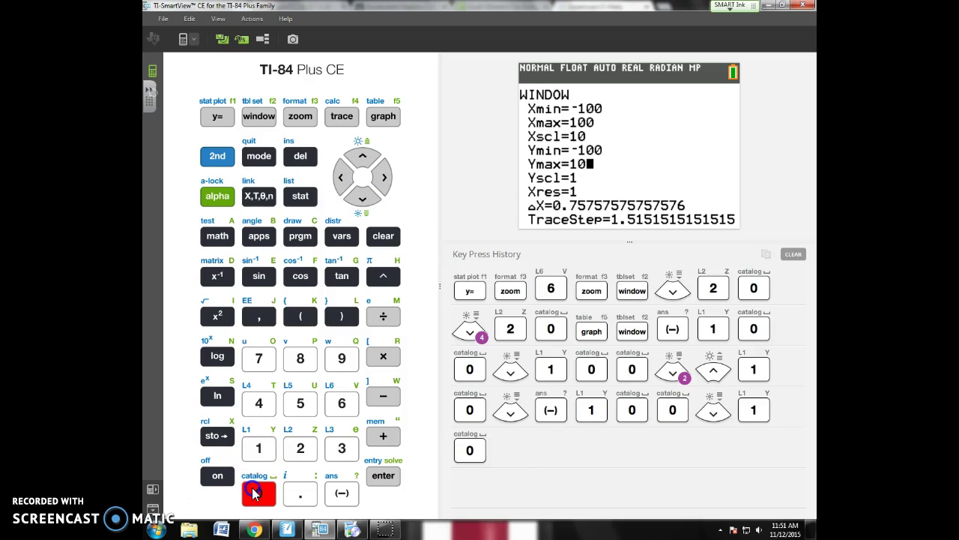
click(258, 492)
click(384, 118)
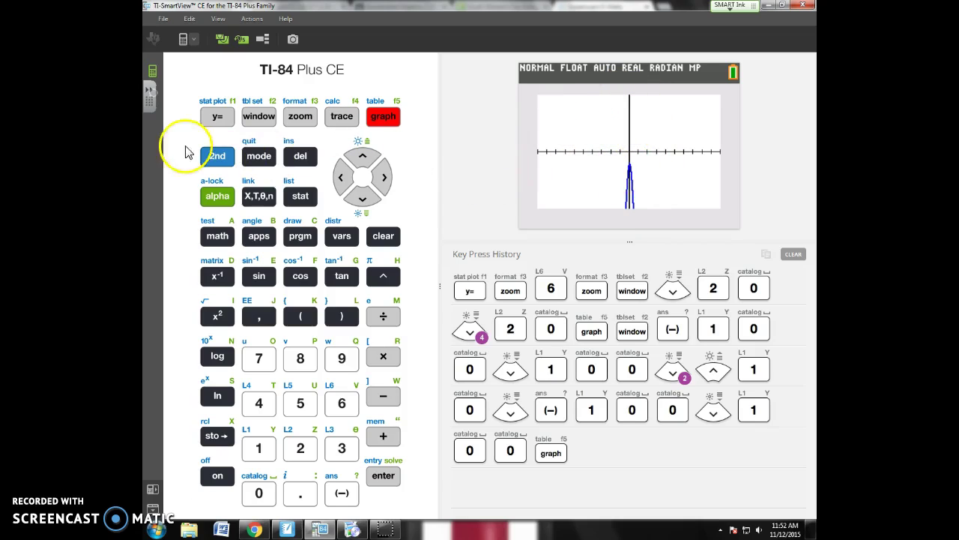
Step: Change the window to Xmin -40, Xmax 40, Ymax 0 and regraph the parabola
double_click(269, 124)
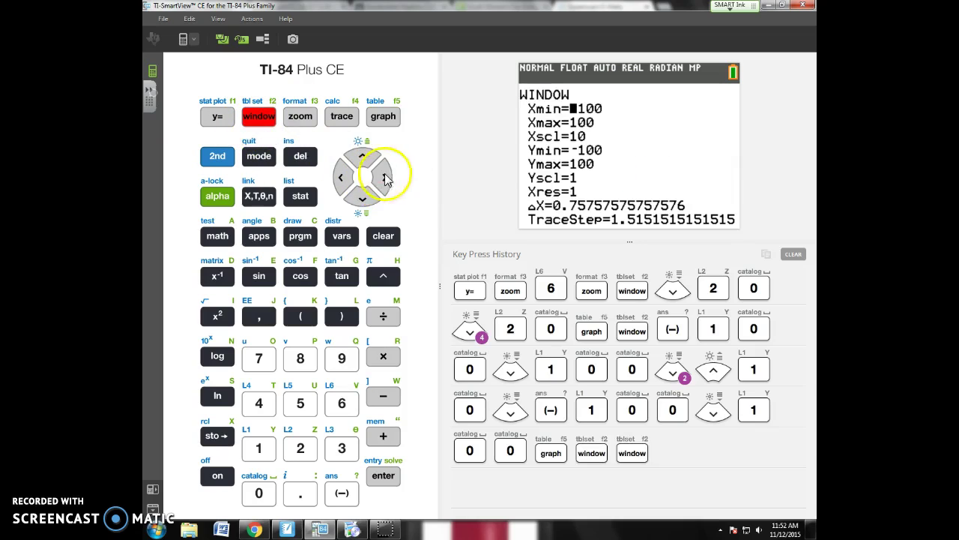
click(341, 493)
click(267, 402)
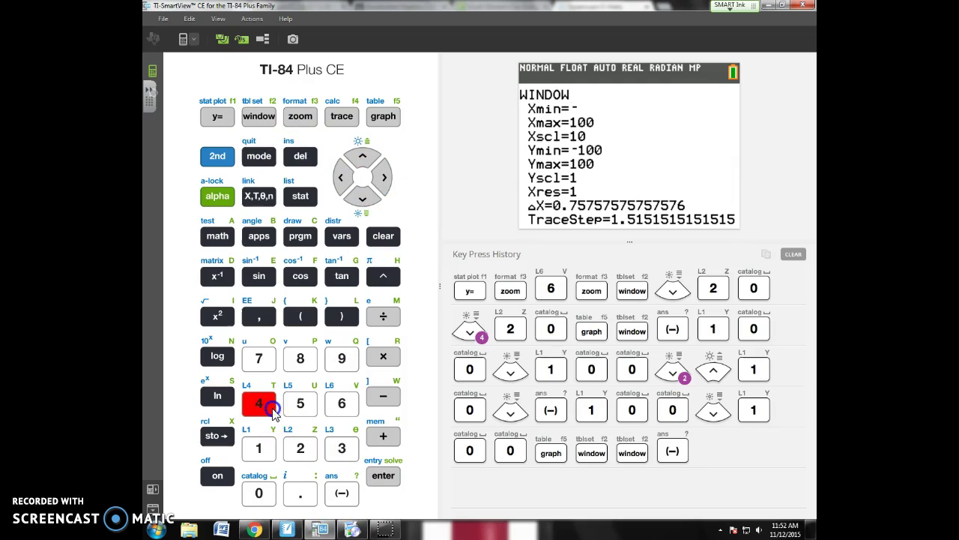
click(262, 492)
click(372, 197)
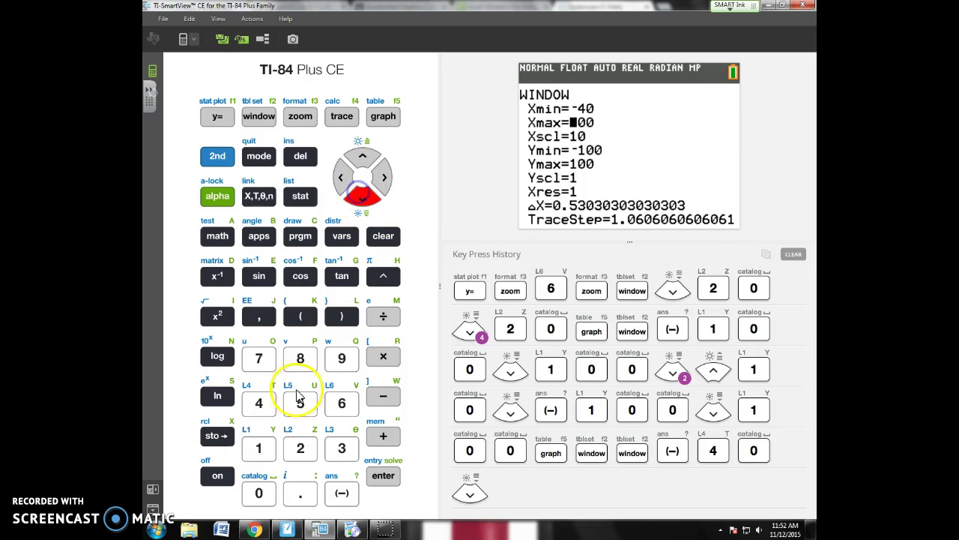
click(262, 403)
click(258, 491)
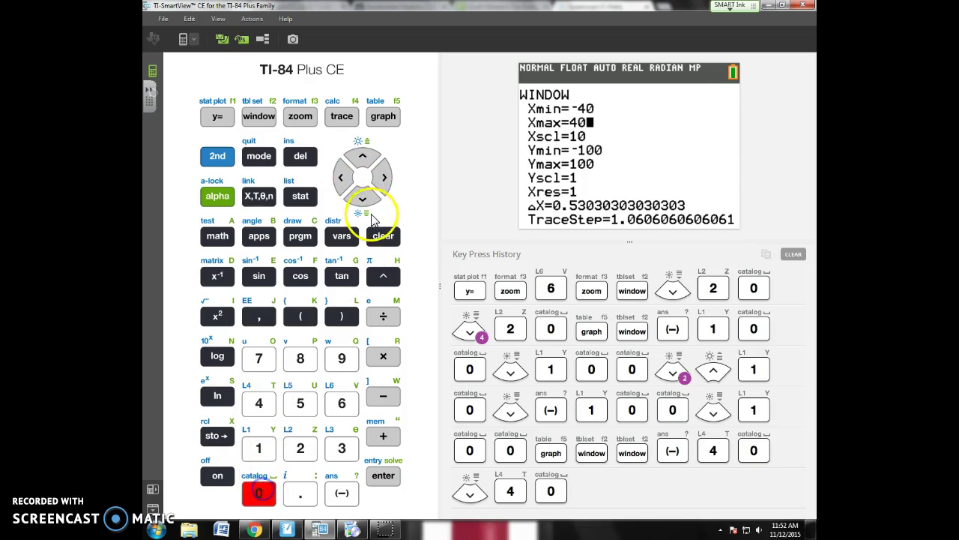
click(364, 198)
click(364, 199)
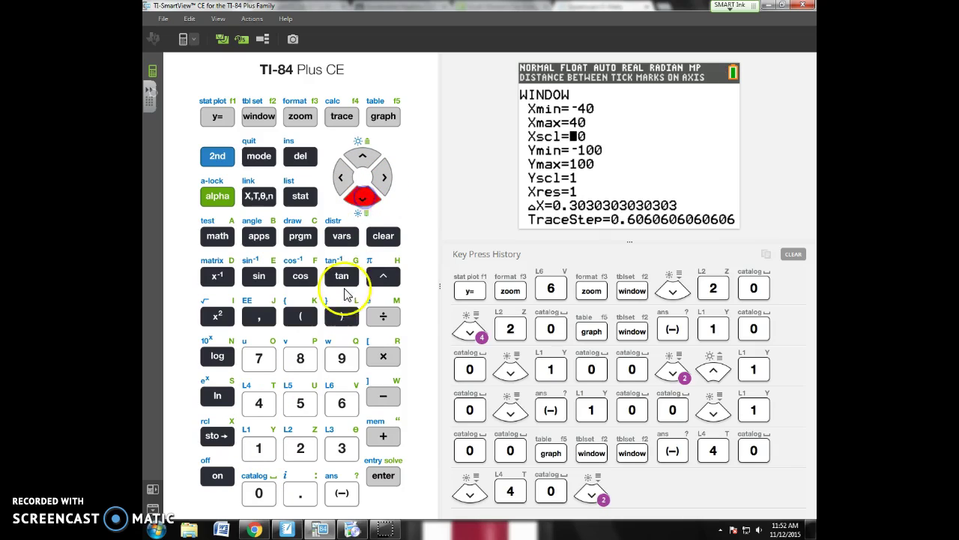
click(360, 199)
click(258, 493)
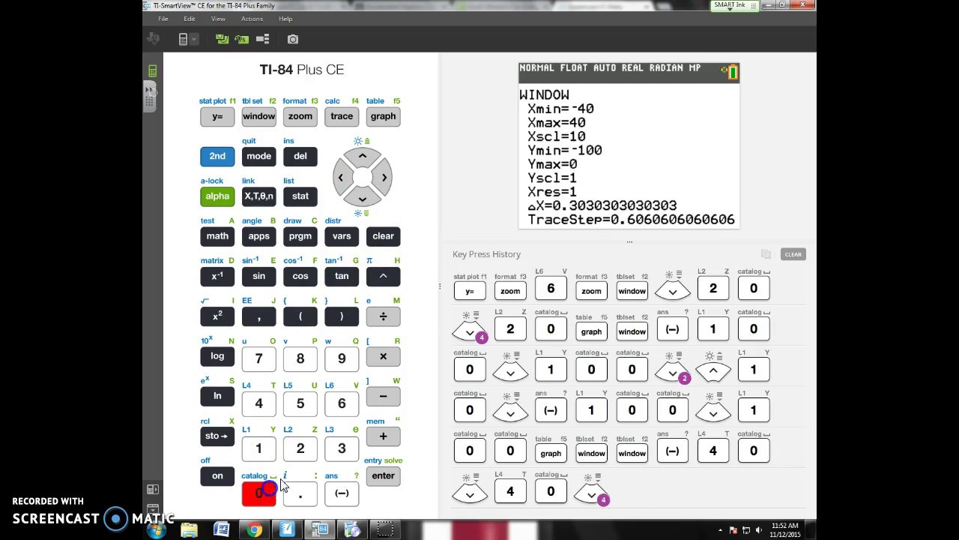
click(378, 122)
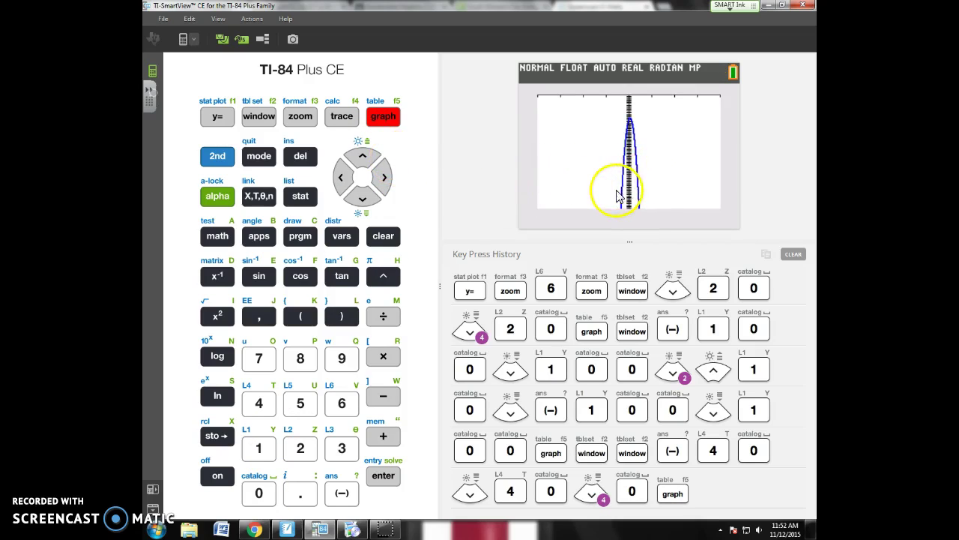
Step: Use CALC value to evaluate Y1 at X=30.5, giving Y=-4579.75
click(217, 156)
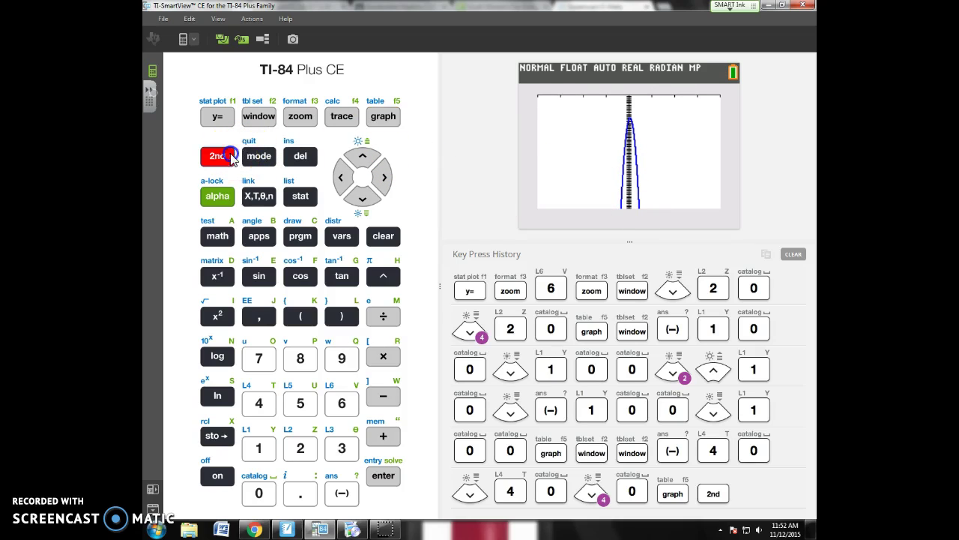
click(341, 117)
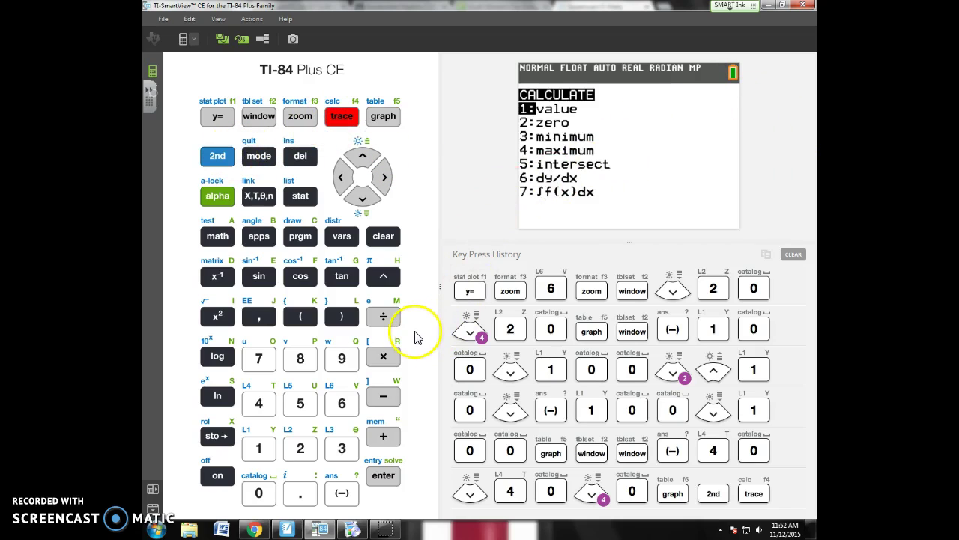
click(383, 475)
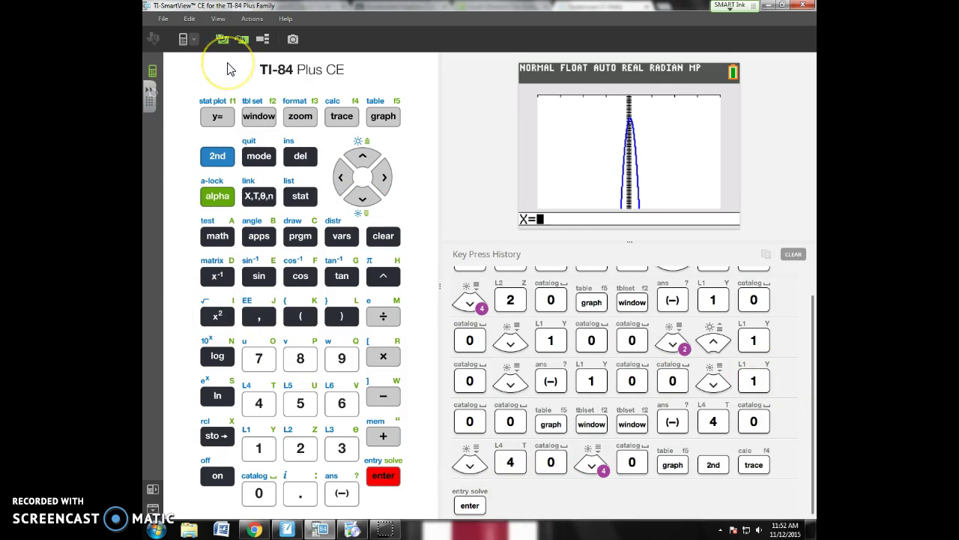
text(30.5)
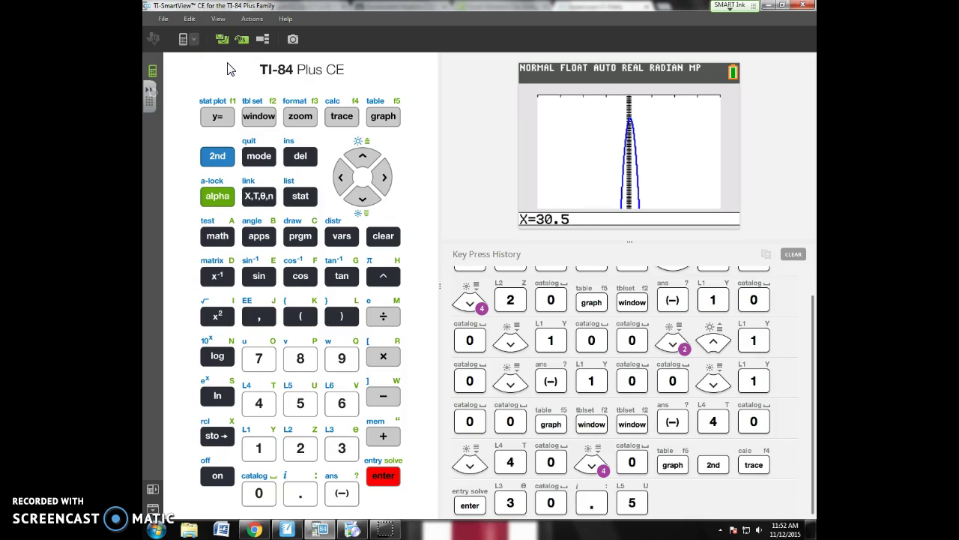
key(Return)
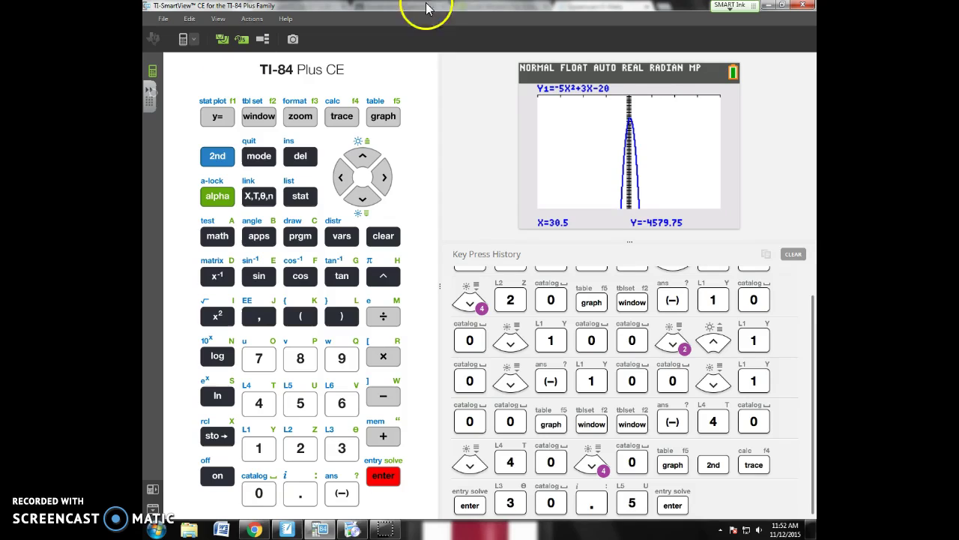
Step: Try X=80, clear the invalid entry via Goto, and evaluate at X=0 (Y=-20)
click(215, 166)
click(342, 116)
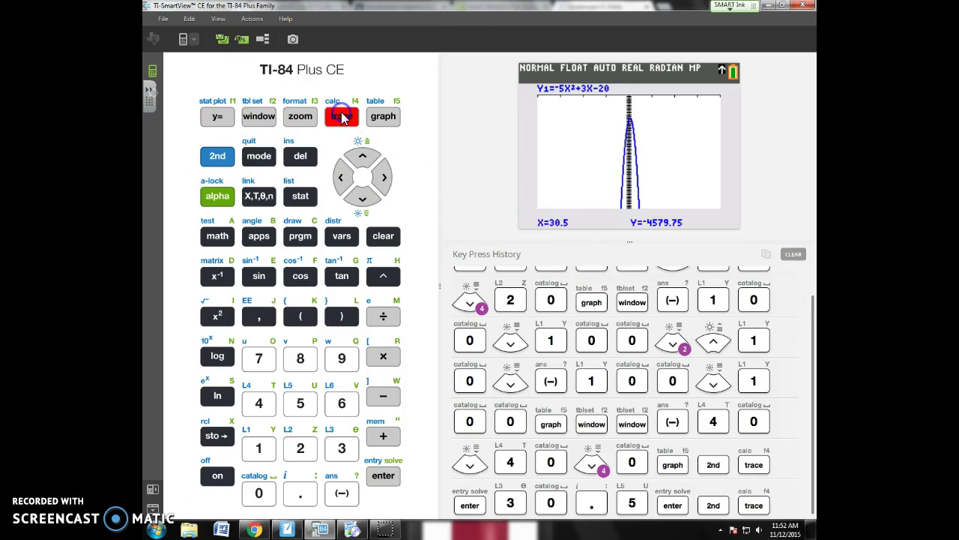
click(383, 475)
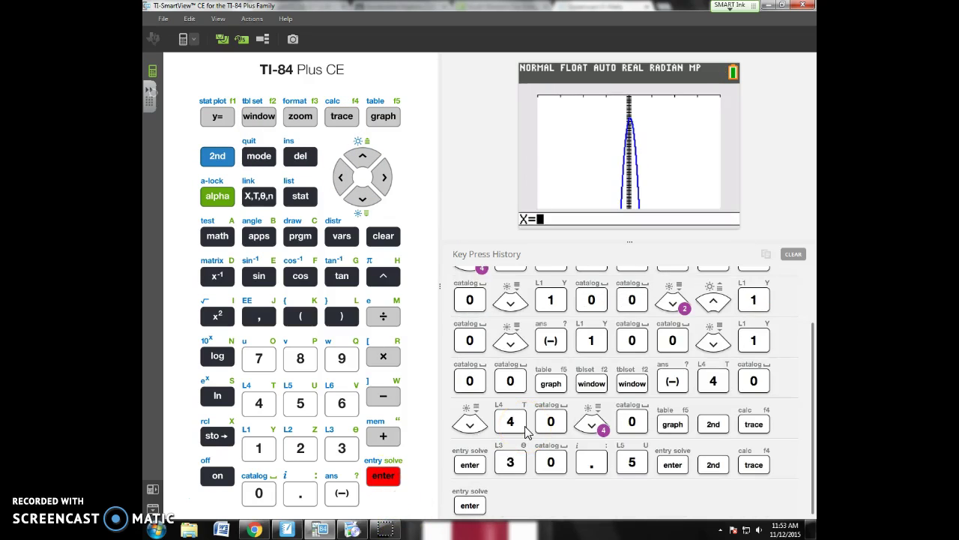
text(80)
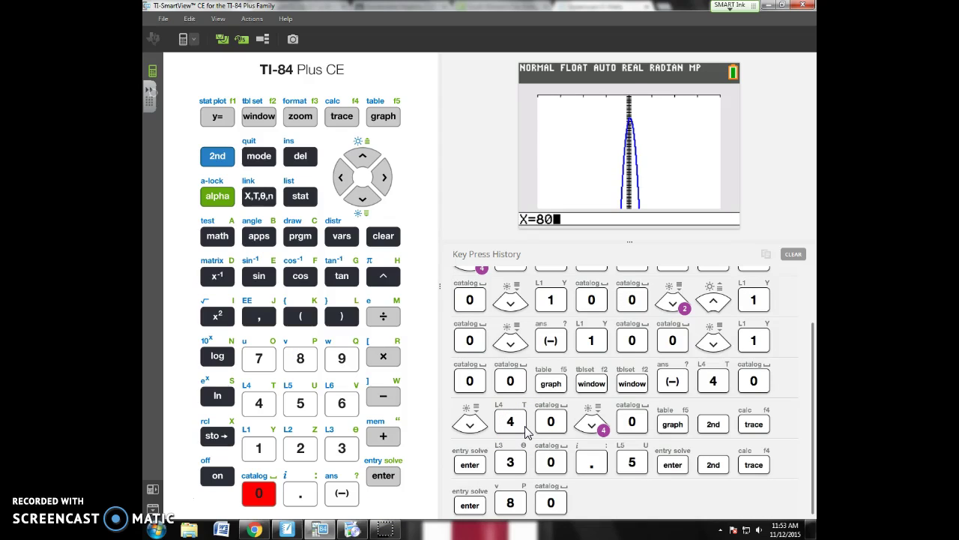
key(Return)
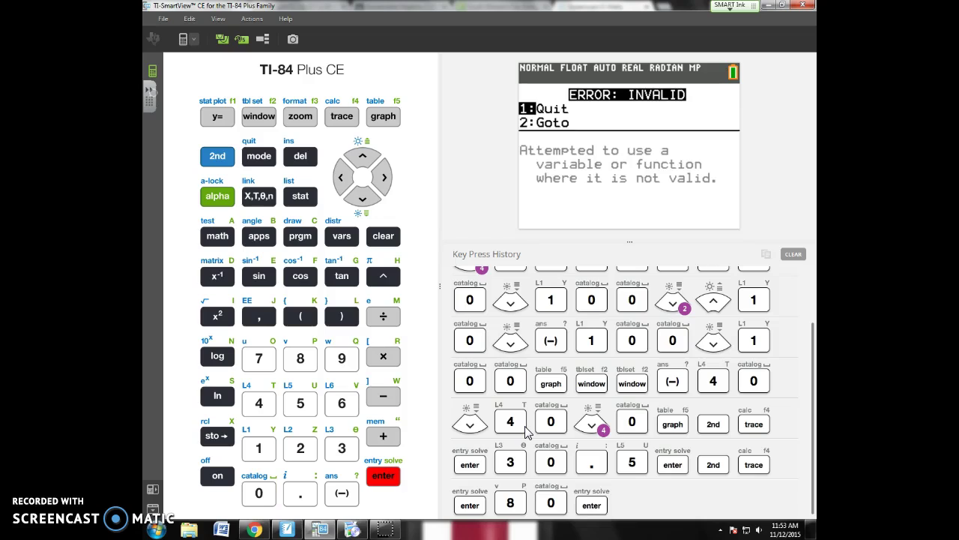
key(Down)
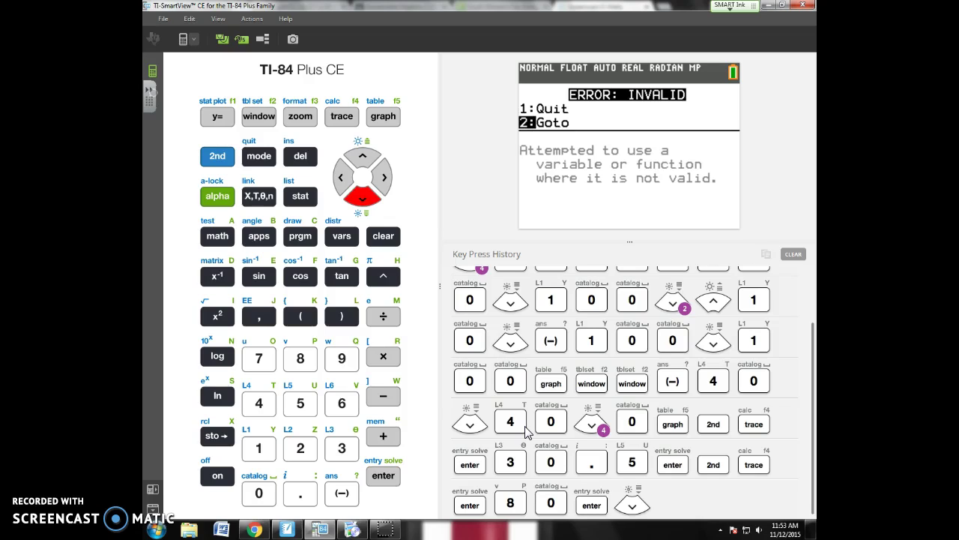
key(Return)
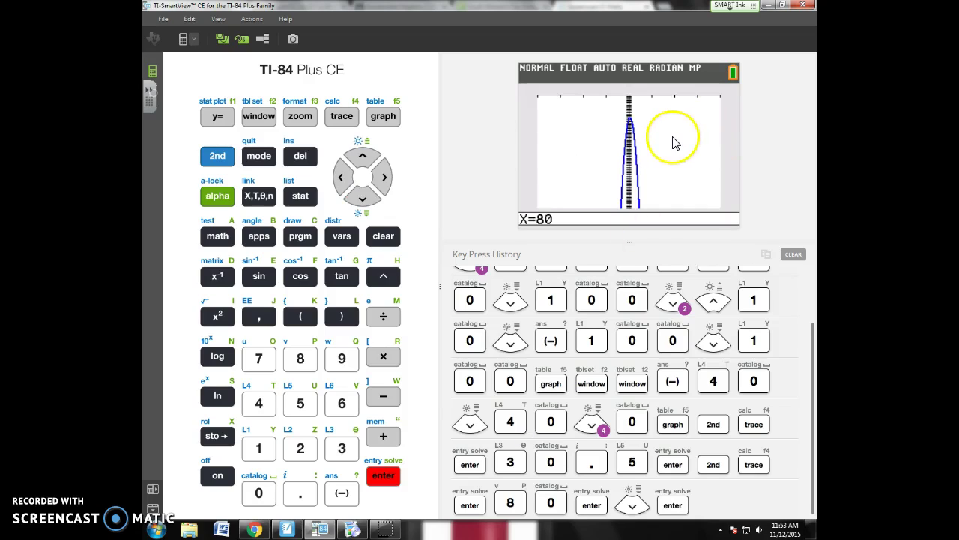
key(Delete)
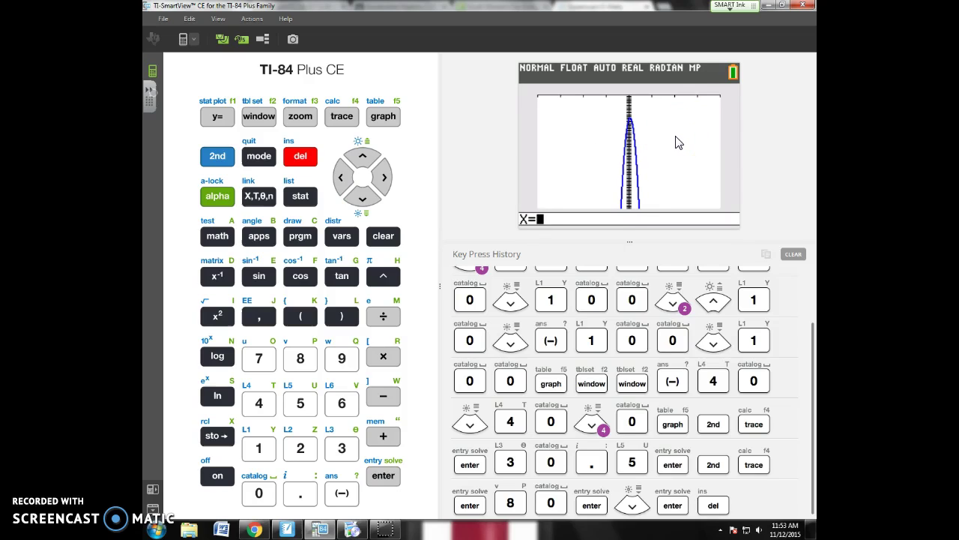
key(Return)
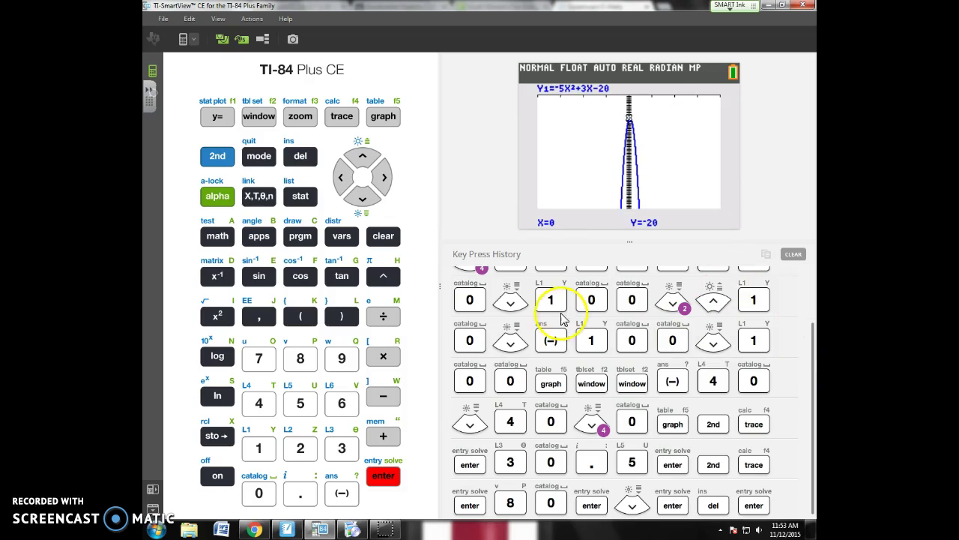
Step: Start 2:zero, abandon it at Left Bound, and reopen CALC heading toward 4:maximum
click(220, 157)
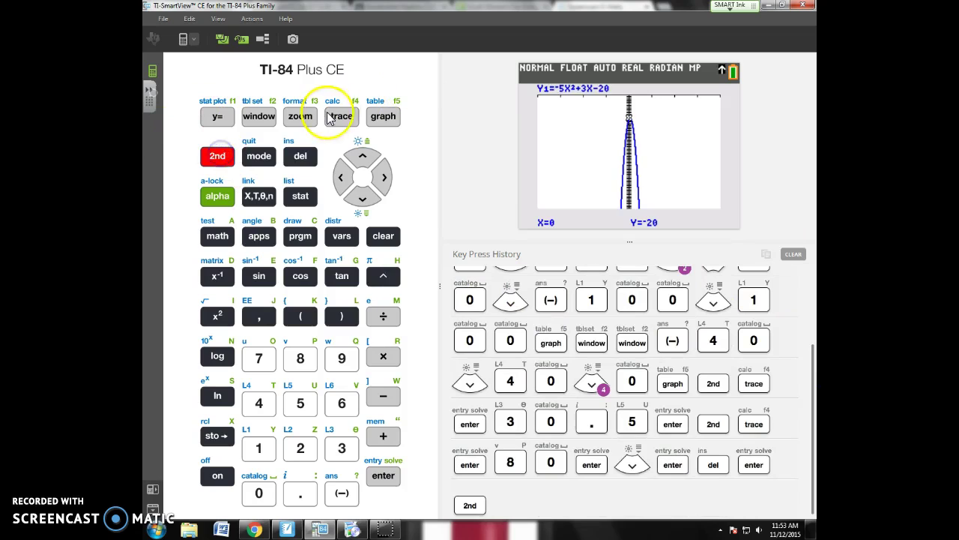
click(342, 116)
click(379, 204)
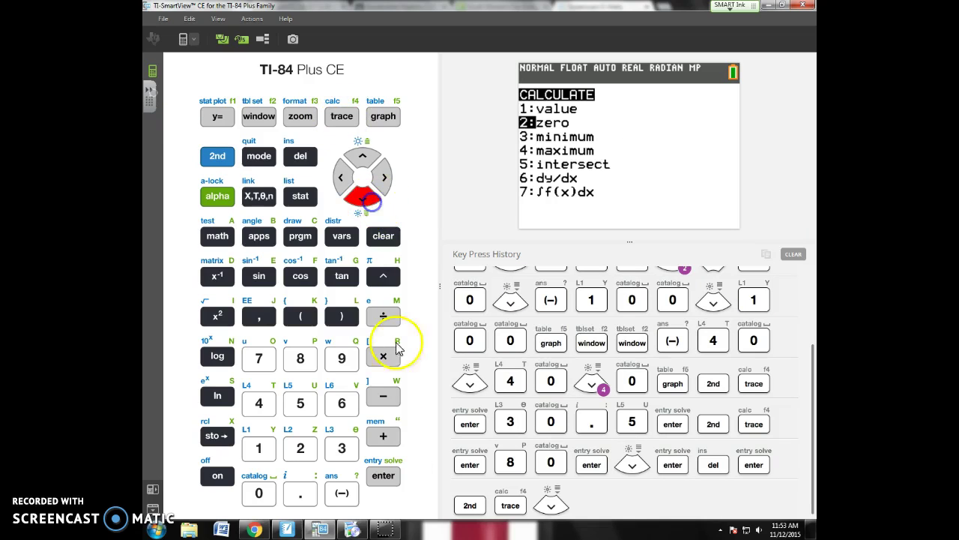
click(383, 475)
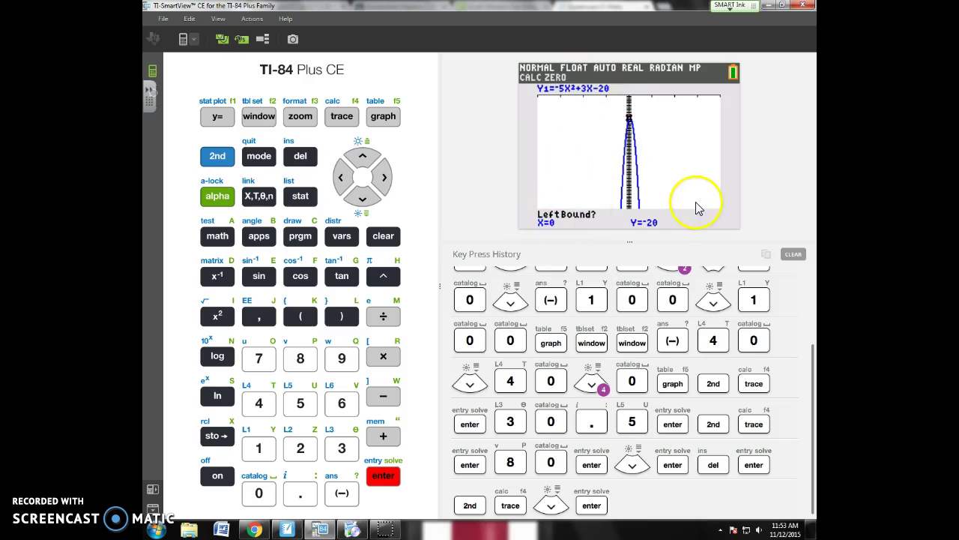
click(217, 156)
click(341, 117)
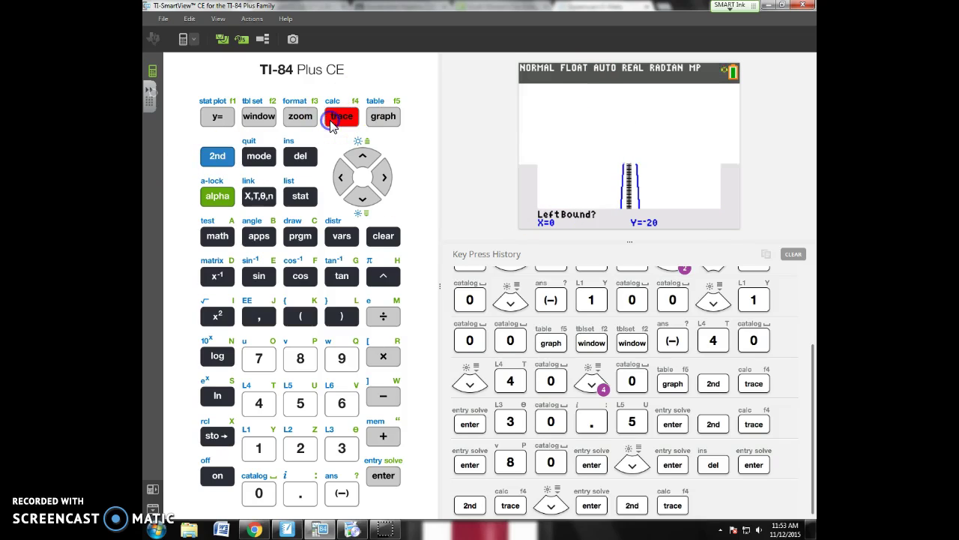
click(360, 198)
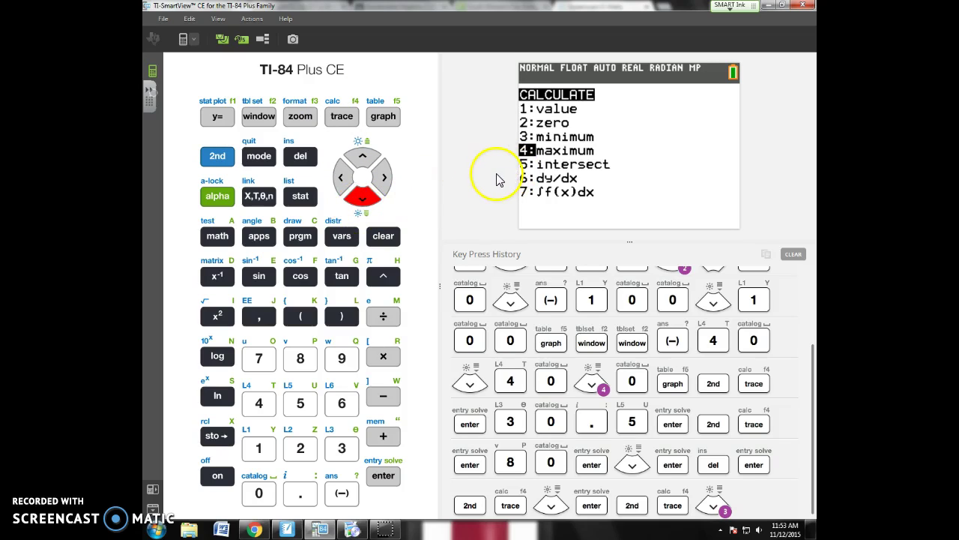
Step: Run maximum with bounds around the peak, finding the vertex at X≈0.3, Y=-19.55
click(369, 480)
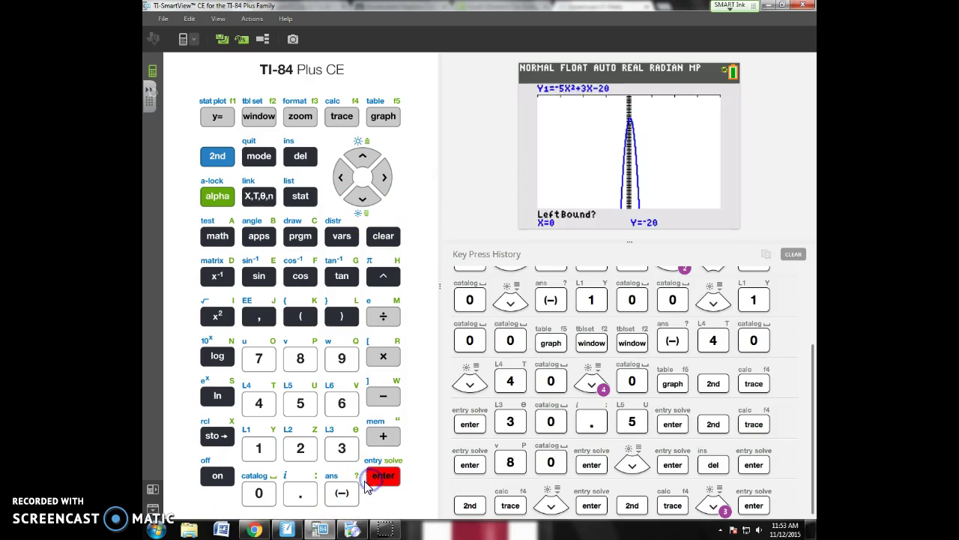
click(346, 177)
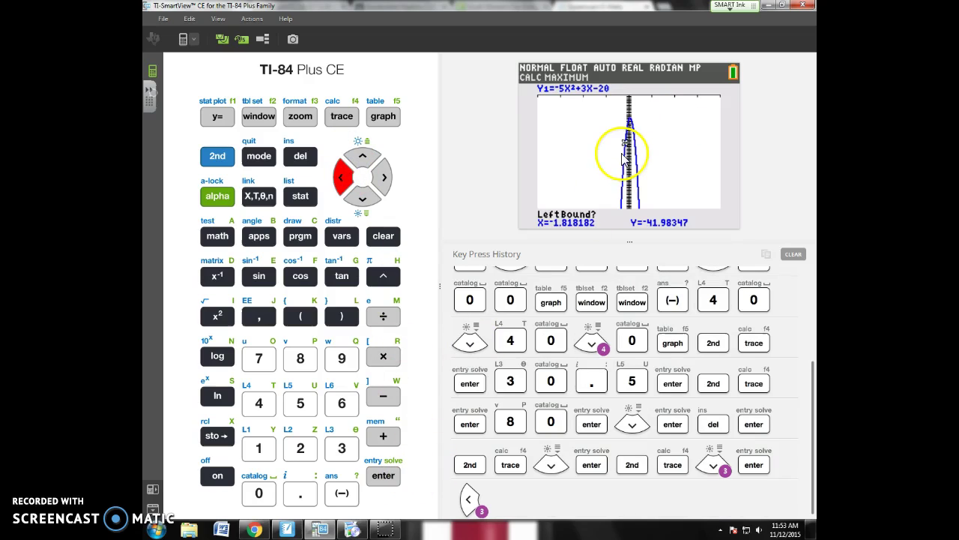
click(383, 475)
click(385, 178)
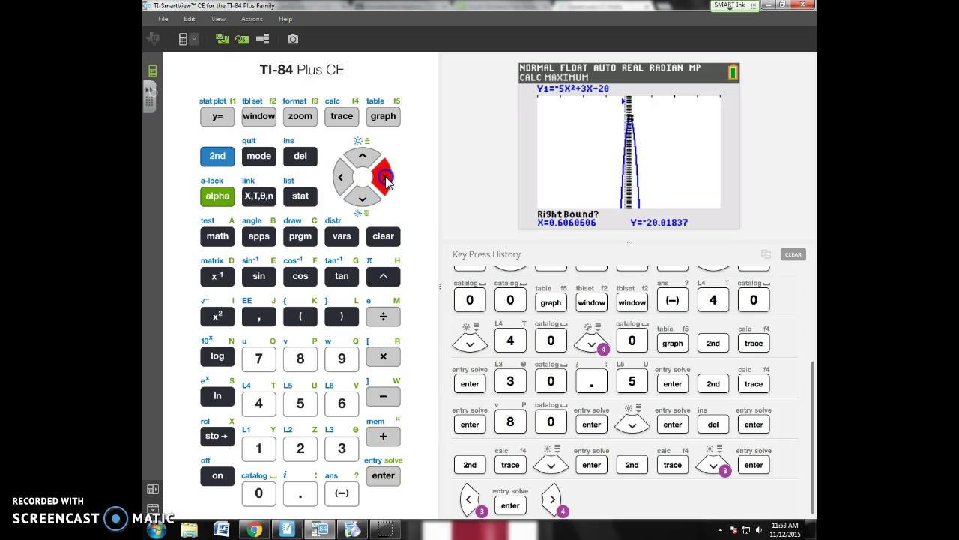
click(391, 480)
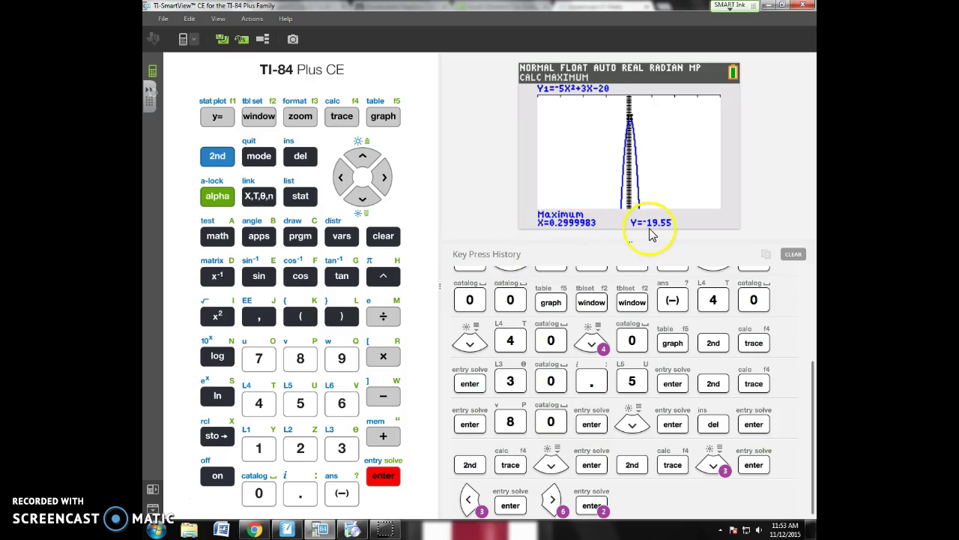
click(217, 156)
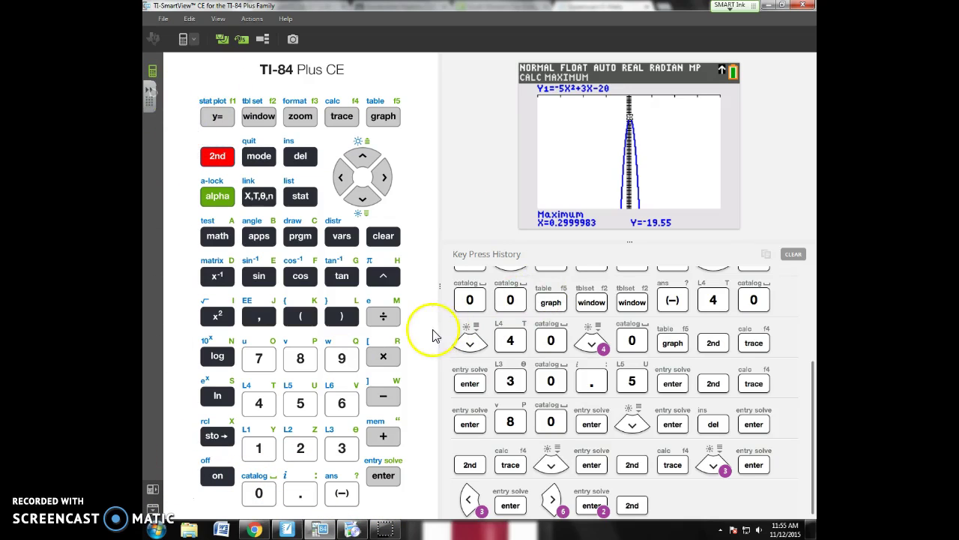
Step: Reopen the CALCULATE menu listing value, zero, maximum, intersect and others
click(210, 166)
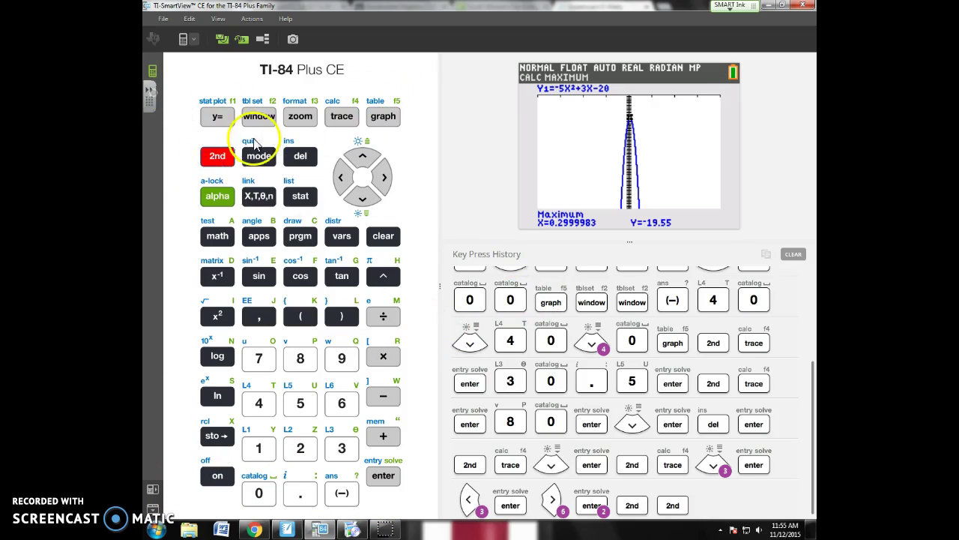
click(218, 161)
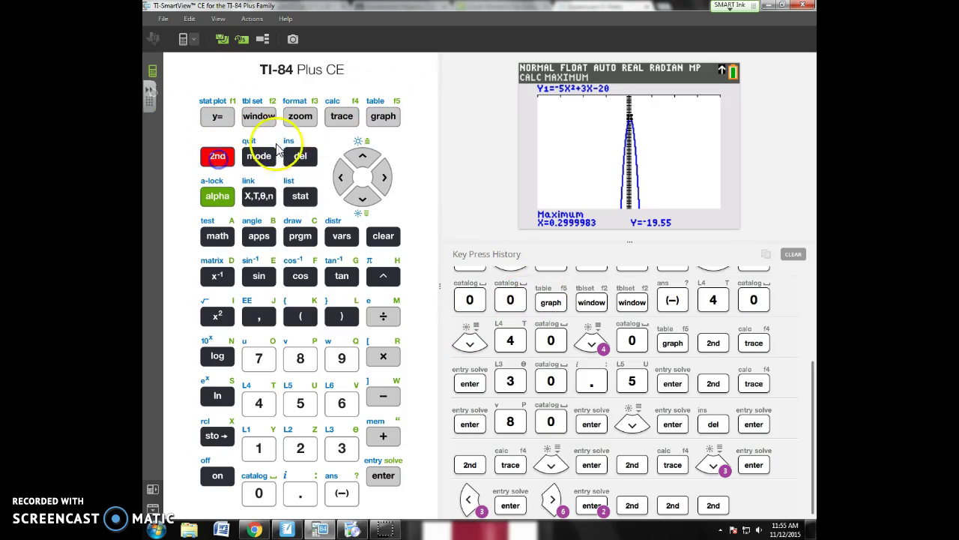
click(341, 118)
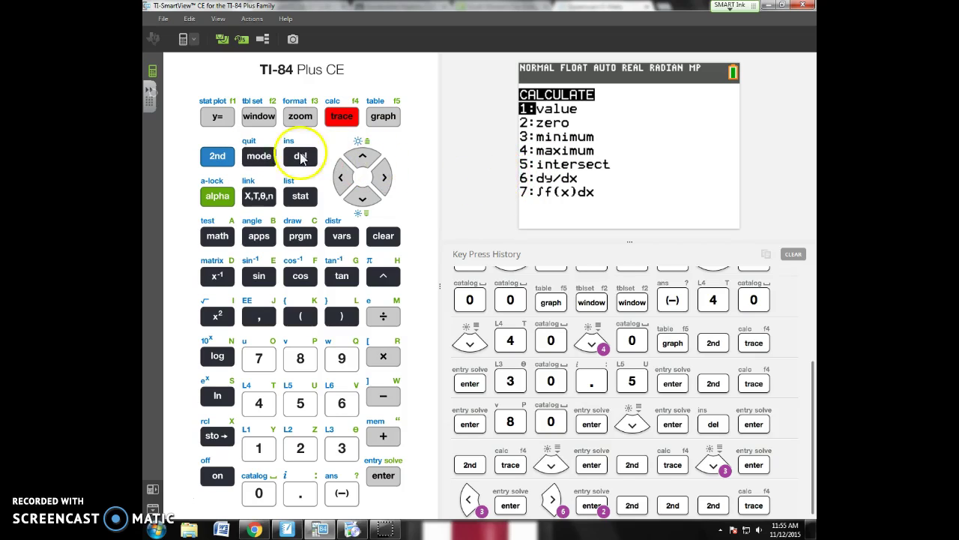
Step: Enter Y2=-3X-20 and graph the line together with the parabola
click(218, 117)
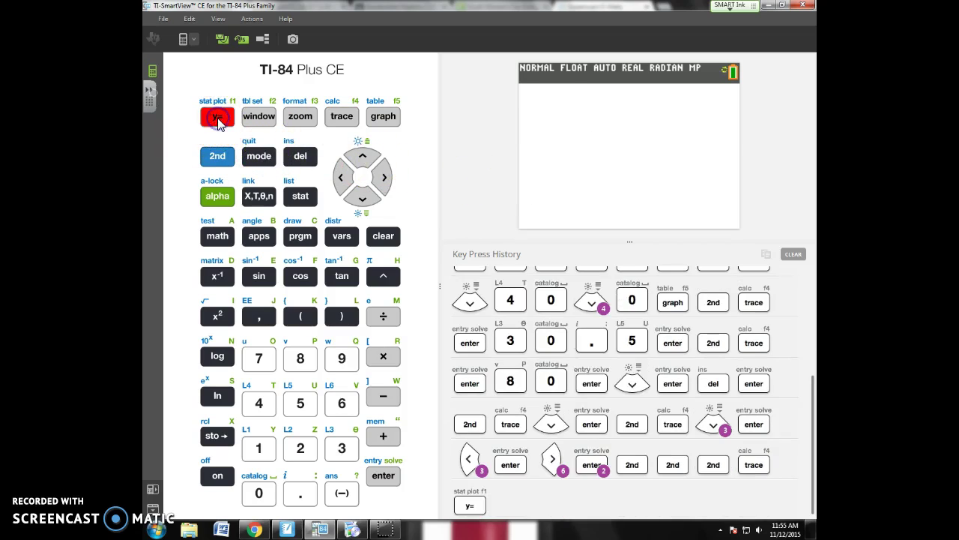
click(364, 196)
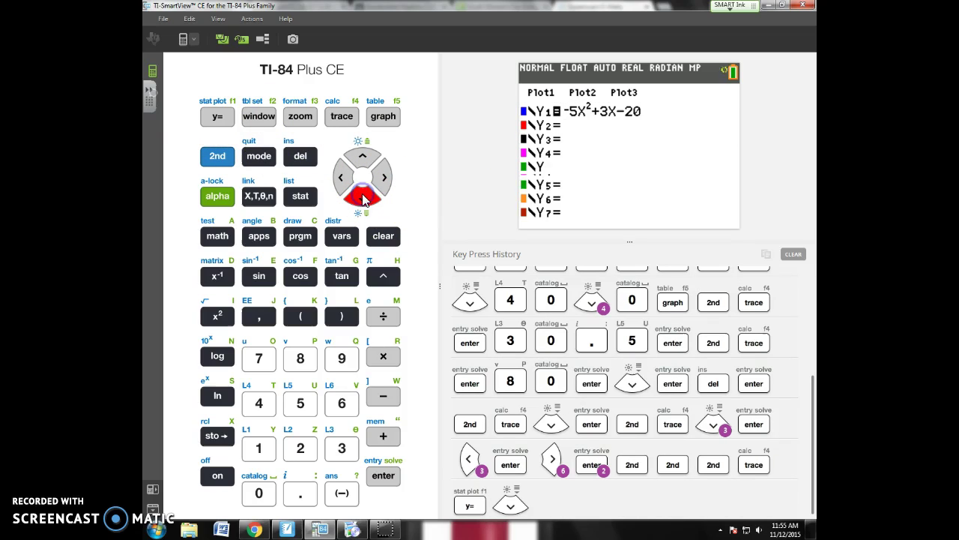
click(366, 198)
click(363, 157)
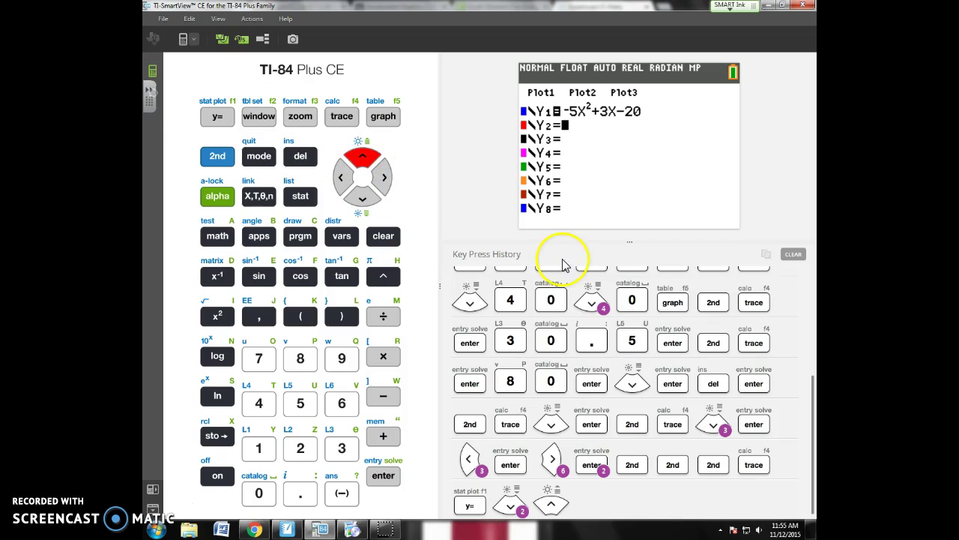
click(342, 492)
click(342, 448)
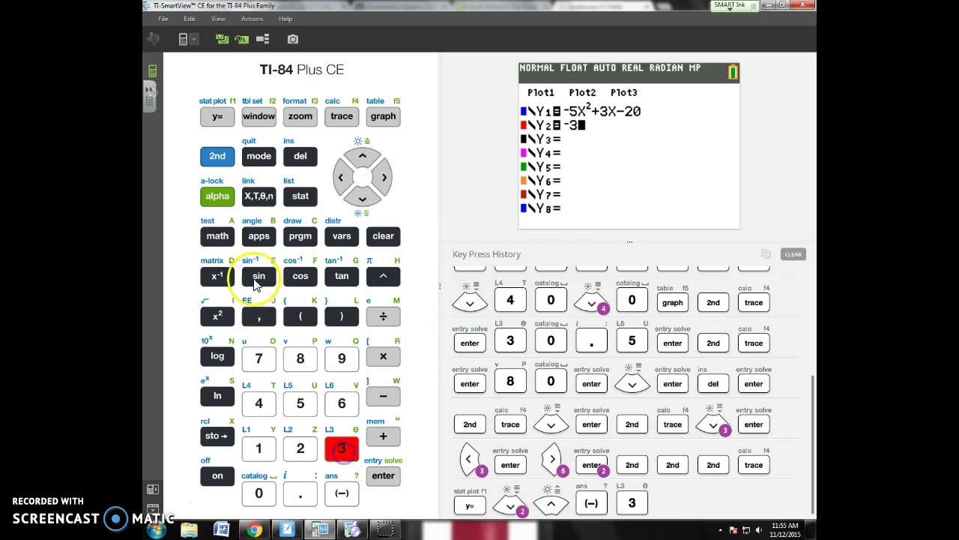
click(259, 196)
click(383, 395)
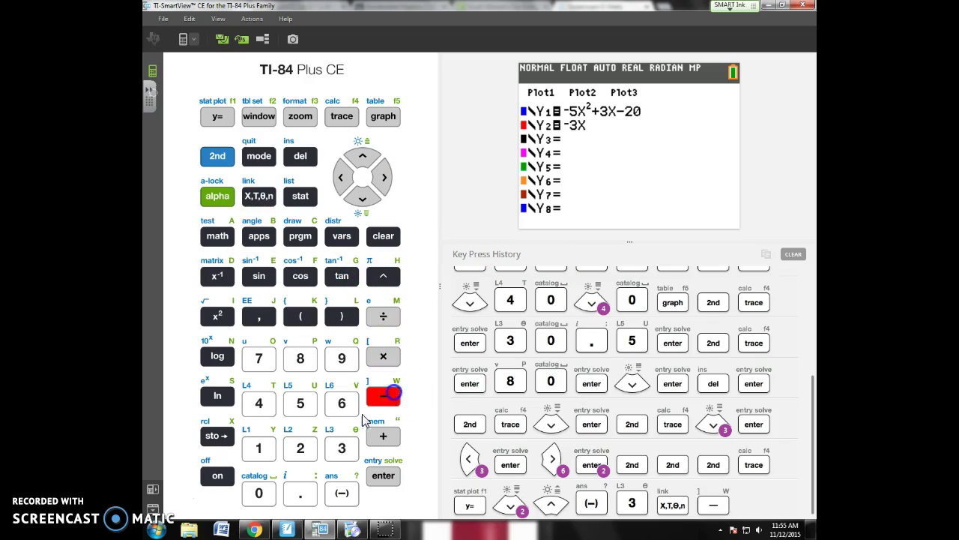
click(300, 448)
click(258, 492)
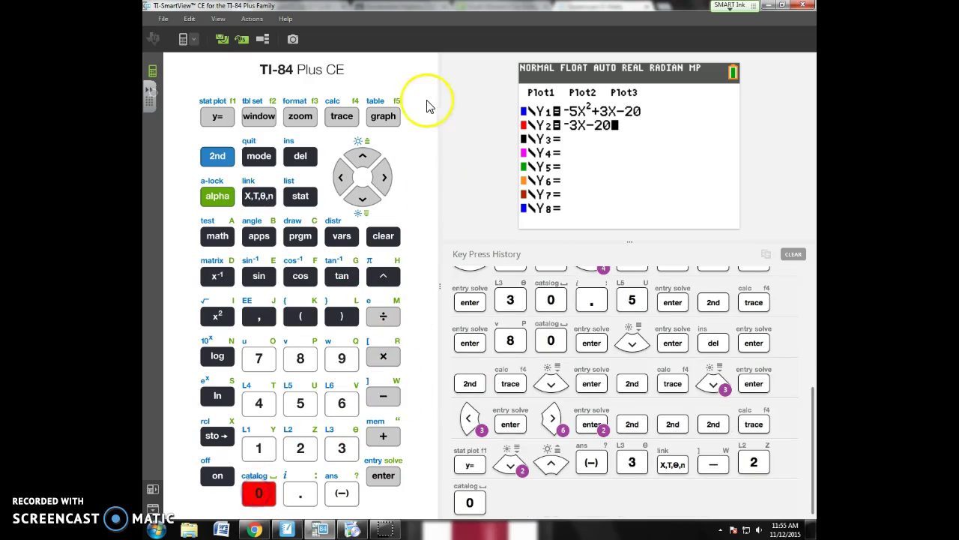
click(384, 117)
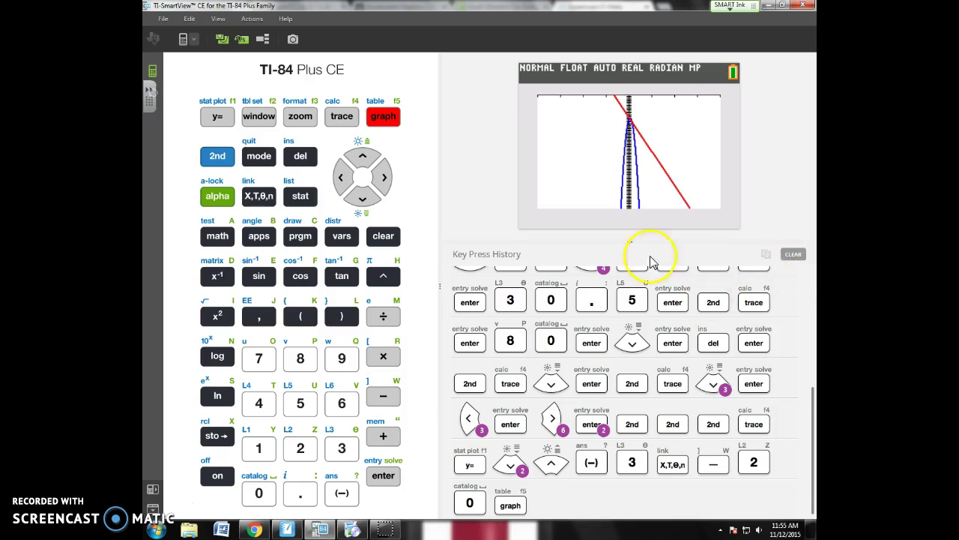
Step: Use 2nd TRACE, 5:intersect to select the line and parabola, giving the crossing X=0, Y=-20
click(210, 155)
click(337, 118)
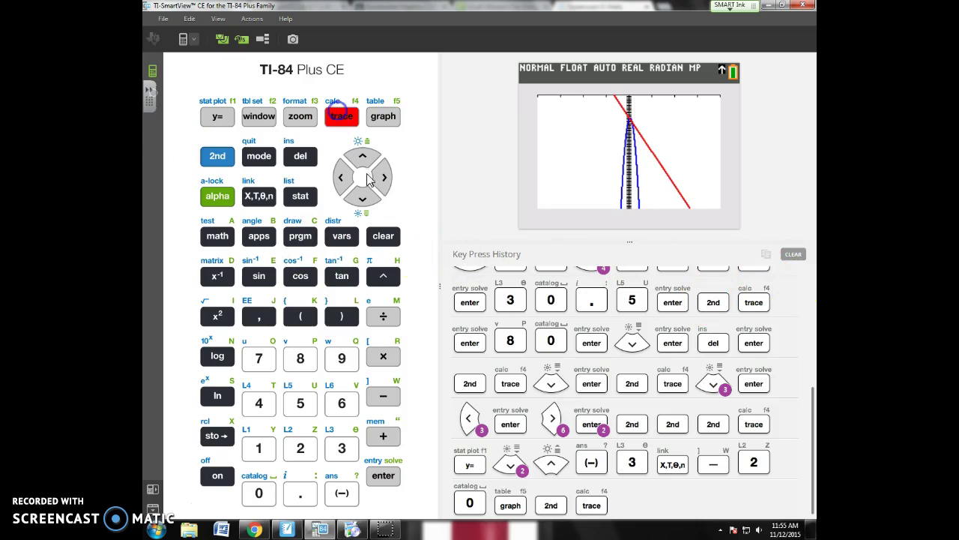
click(302, 403)
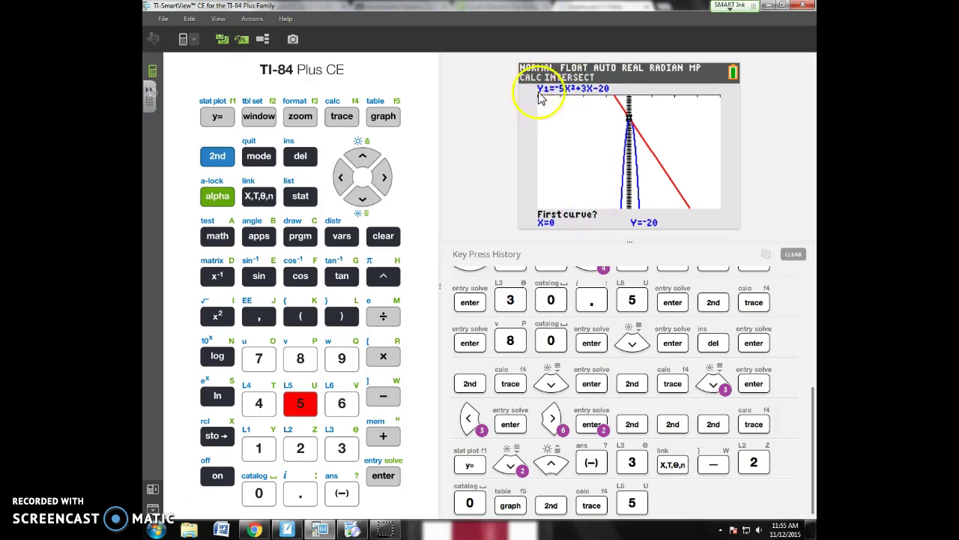
click(362, 196)
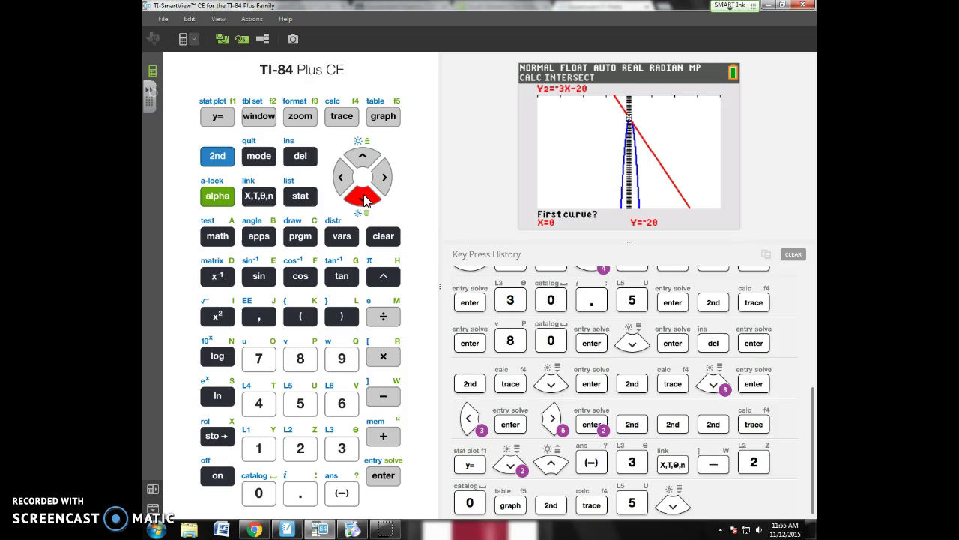
click(383, 477)
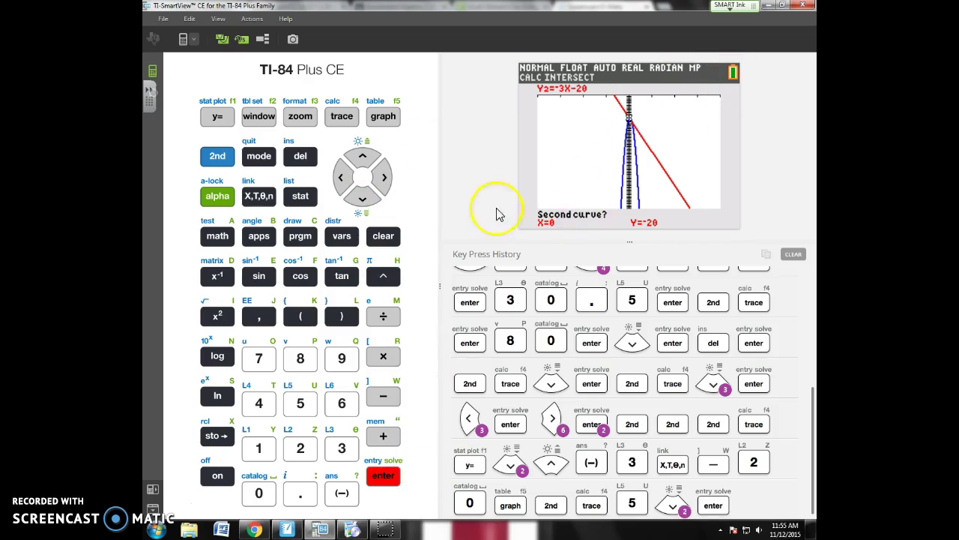
click(382, 480)
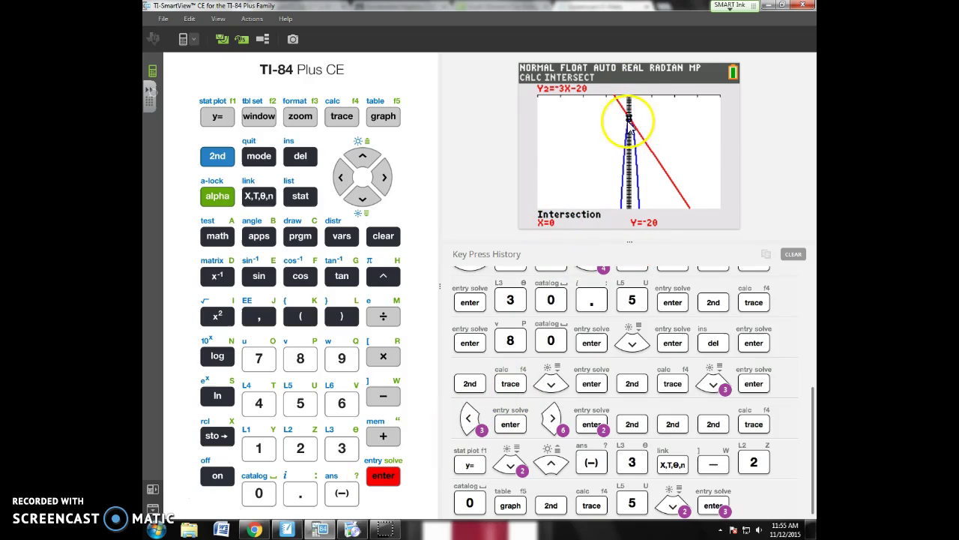
Step: Start another intersect calculation and confirm the first curve near the second crossing, X≈1.2121212
click(217, 156)
click(340, 119)
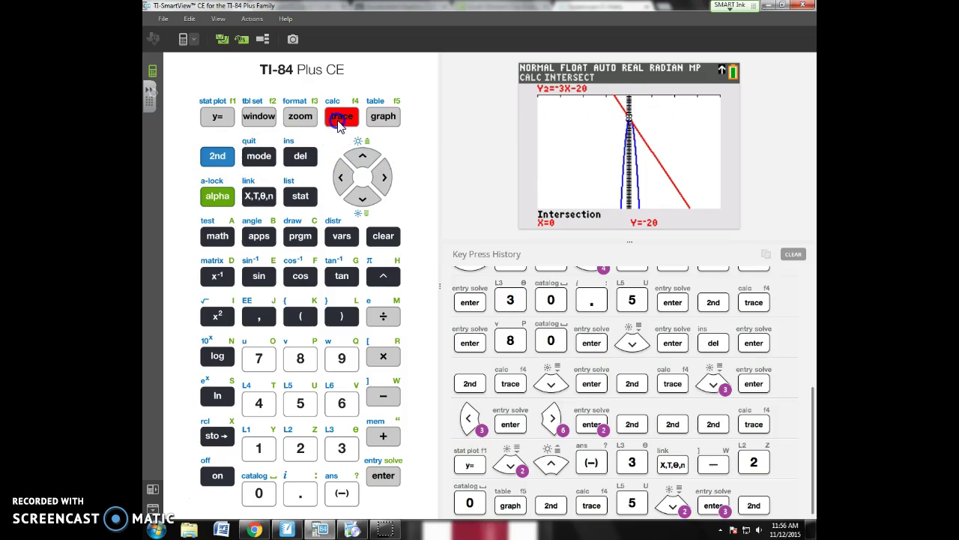
click(300, 403)
click(393, 183)
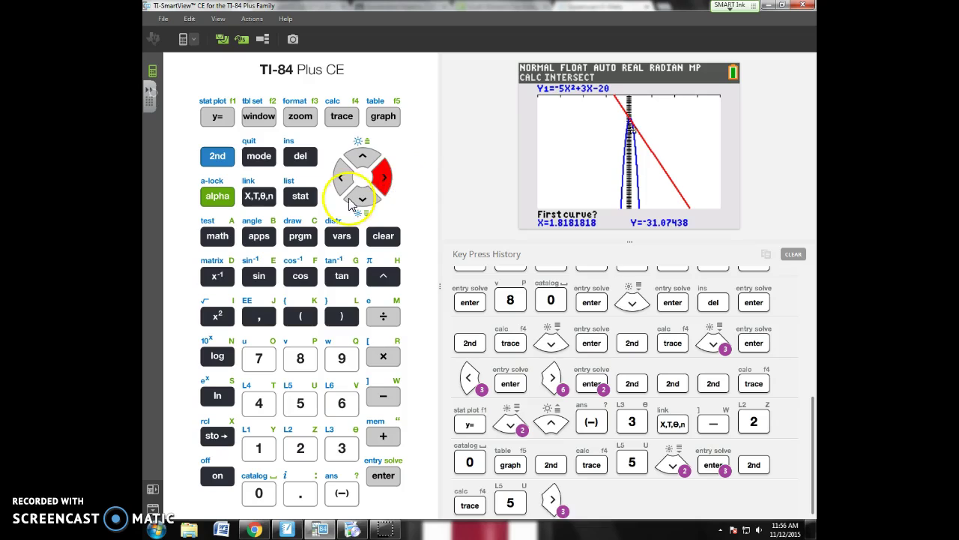
click(343, 178)
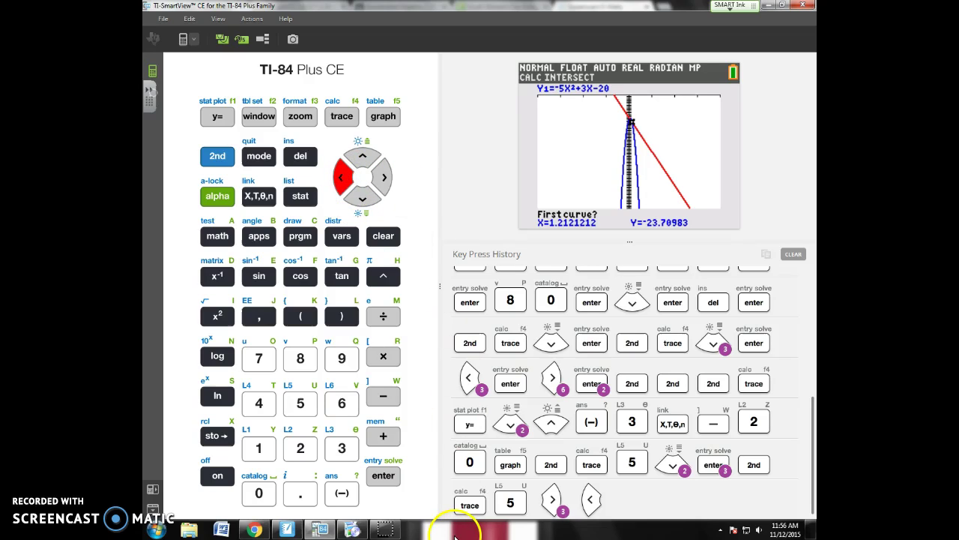
click(380, 477)
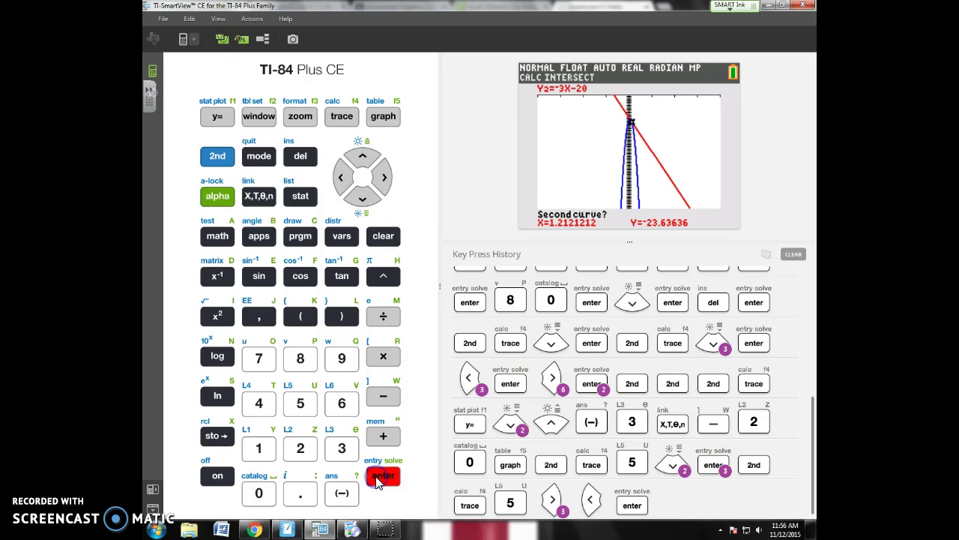